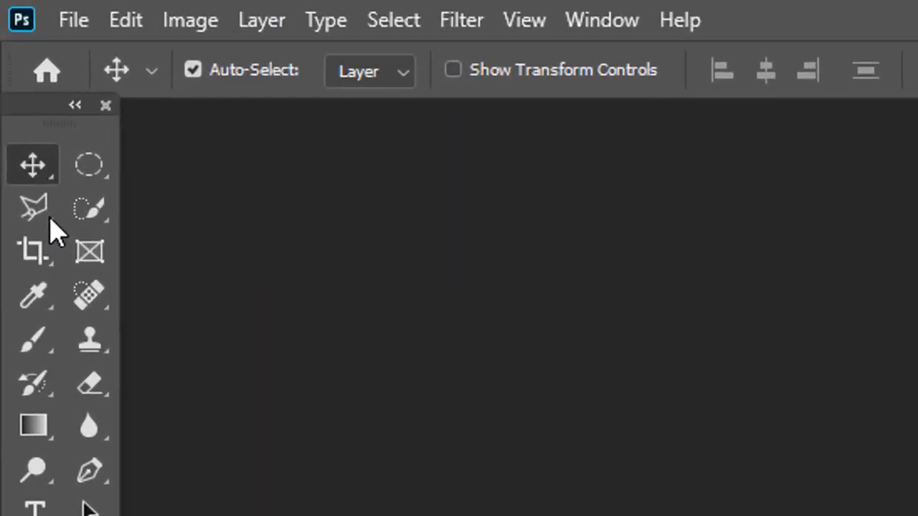
# Open the photo of the seated man in the maroon sweater
pyautogui.click(56, 231)
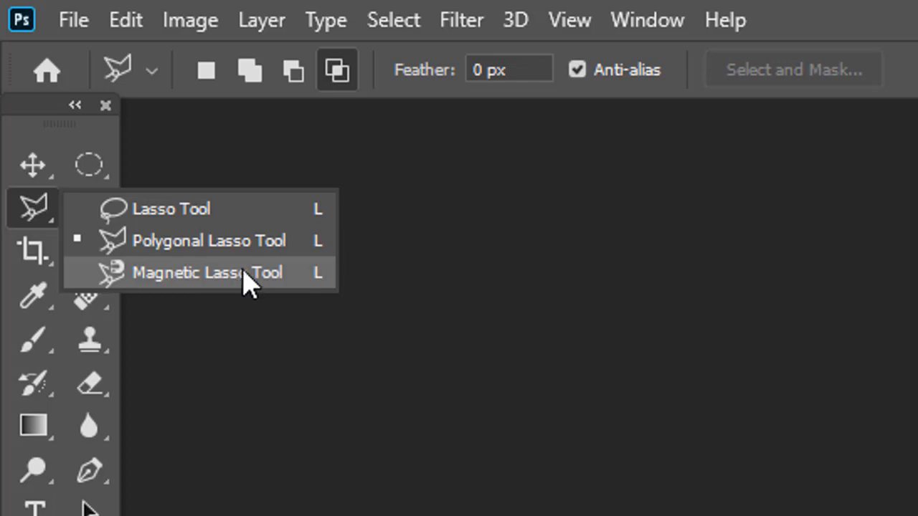
pyautogui.click(66, 20)
pyautogui.click(142, 92)
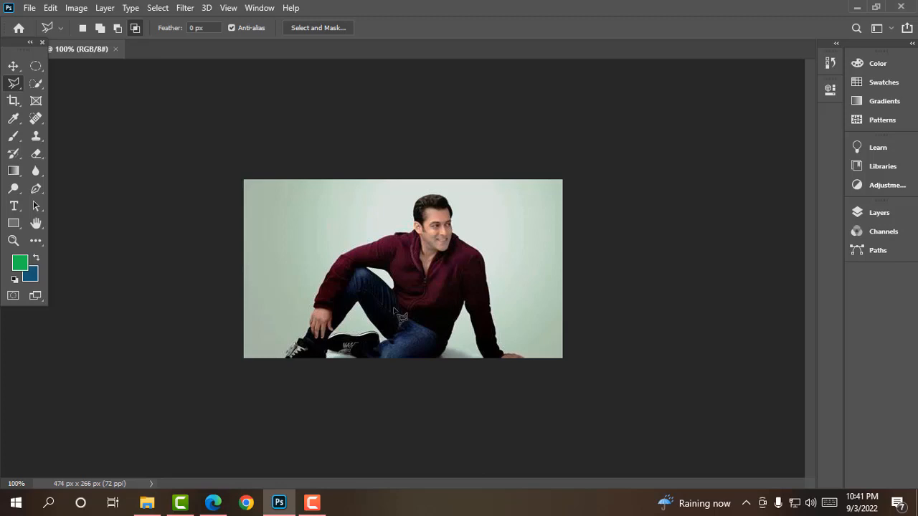
# Draw a loose freehand selection around the seated man with the Lasso Tool, closing it along the photo's lower edge
pyautogui.hotkey('ctrl', '+')
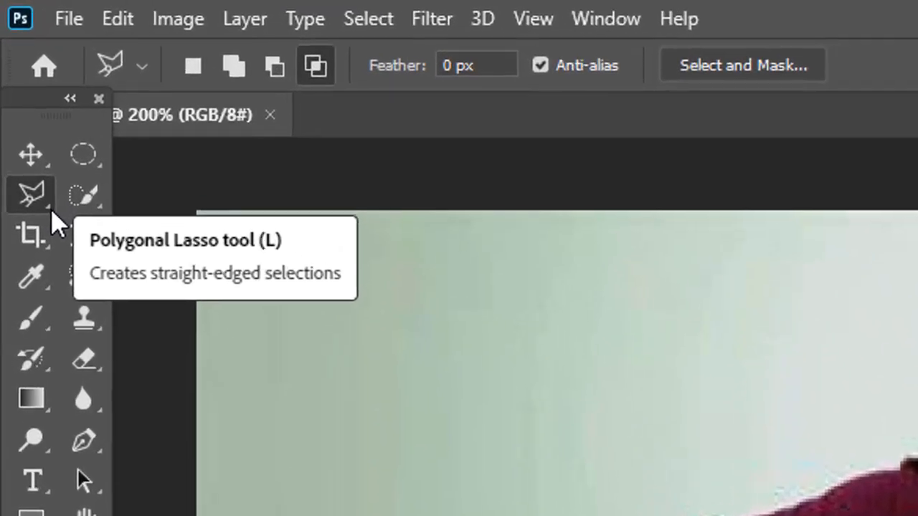
pyautogui.rightClick(21, 93)
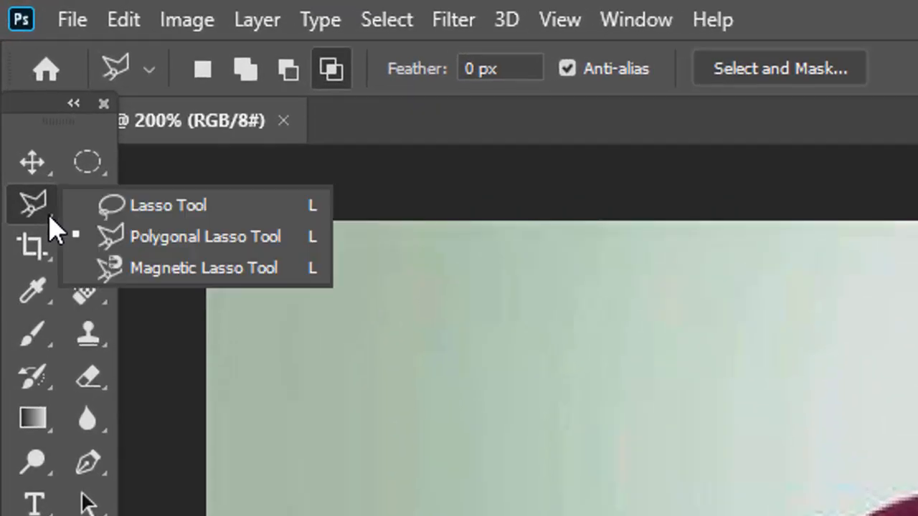
pyautogui.click(227, 208)
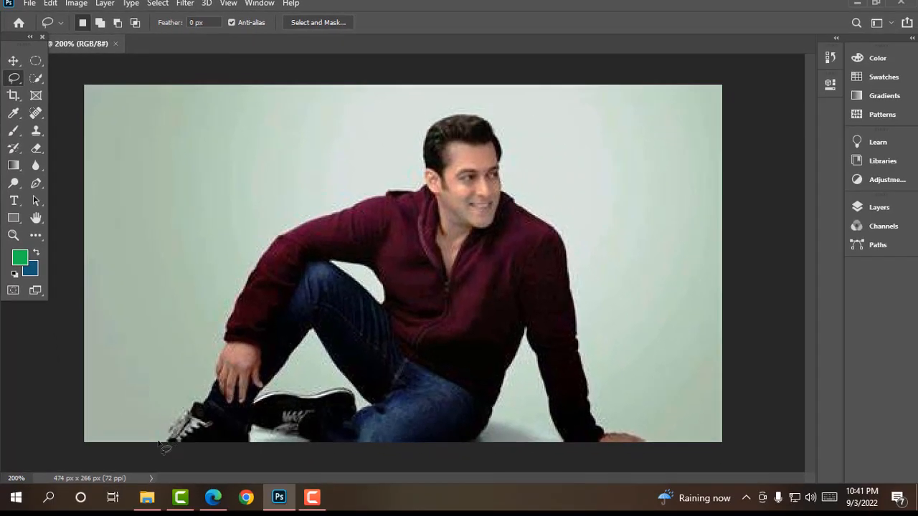
pyautogui.moveTo(169, 435)
pyautogui.mouseDown()
pyautogui.moveTo(180, 411)
pyautogui.moveTo(210, 405)
pyautogui.mouseUp()
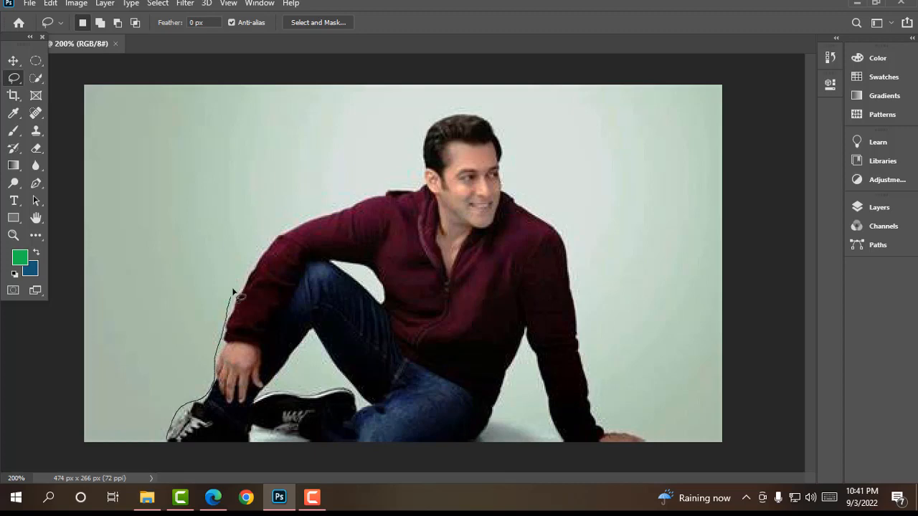
pyautogui.moveTo(234, 292); pyautogui.dragTo(248, 261)
pyautogui.moveTo(295, 227); pyautogui.dragTo(335, 211)
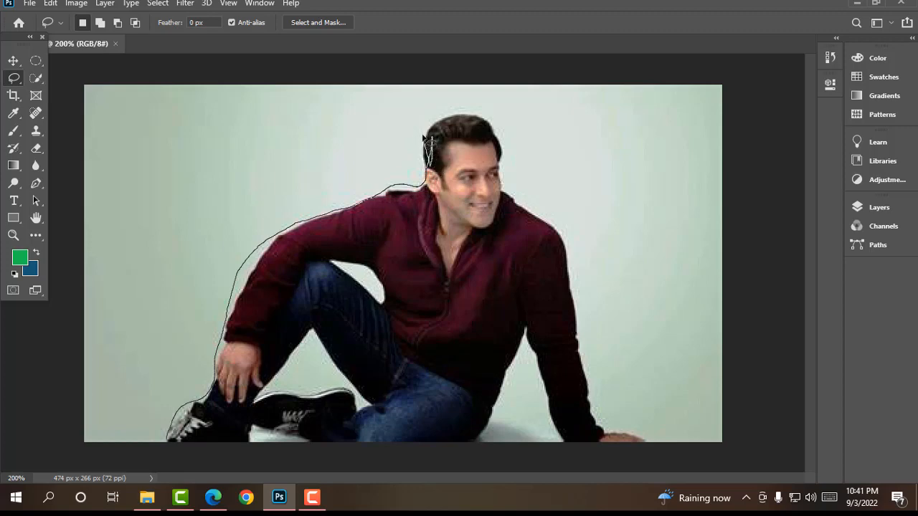
pyautogui.moveTo(501, 126)
pyautogui.mouseDown()
pyautogui.moveTo(522, 193)
pyautogui.moveTo(581, 259)
pyautogui.moveTo(626, 418)
pyautogui.moveTo(653, 430)
pyautogui.moveTo(655, 446)
pyautogui.moveTo(323, 467)
pyautogui.moveTo(190, 450)
pyautogui.mouseUp()
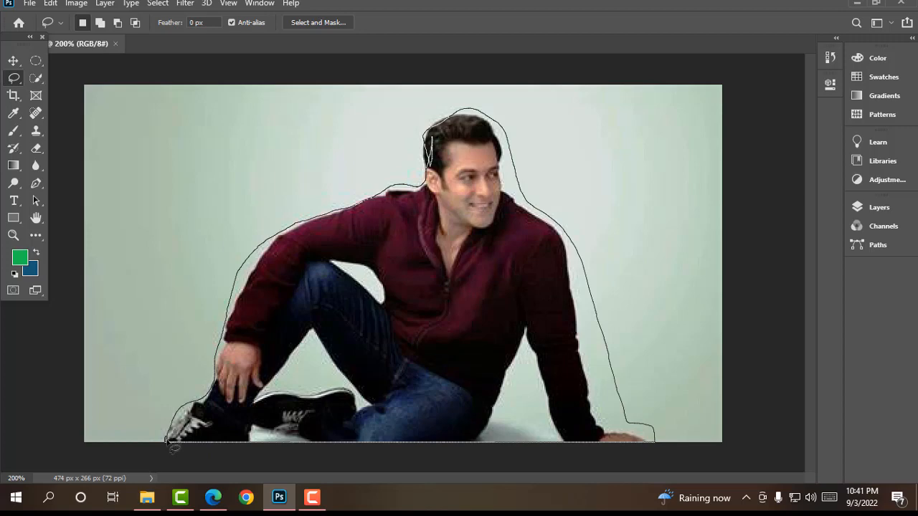
pyautogui.moveTo(170, 444); pyautogui.dragTo(170, 442)
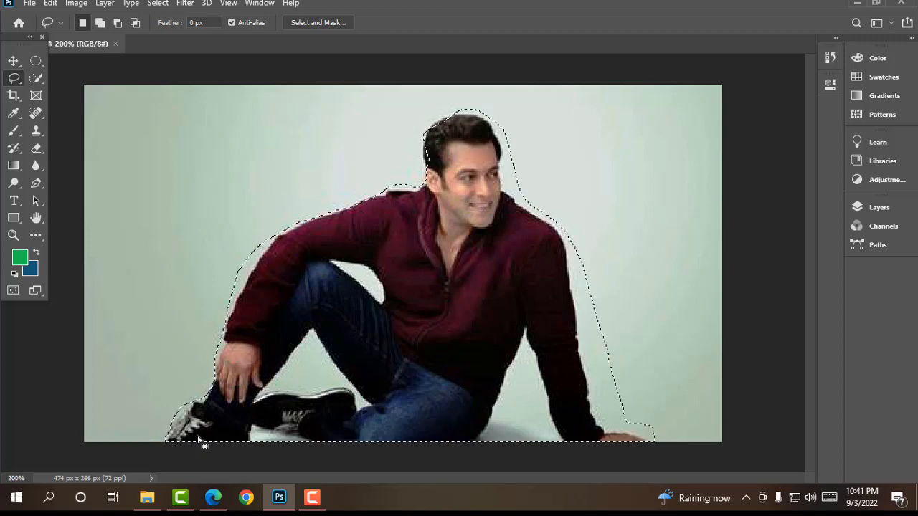
# Shift the selected man slightly to the right within the photo using the Move tool
pyautogui.click(14, 62)
pyautogui.moveTo(469, 323)
pyautogui.mouseDown()
pyautogui.moveTo(201, 252)
pyautogui.moveTo(517, 337)
pyautogui.moveTo(490, 339)
pyautogui.moveTo(494, 330)
pyautogui.mouseUp()
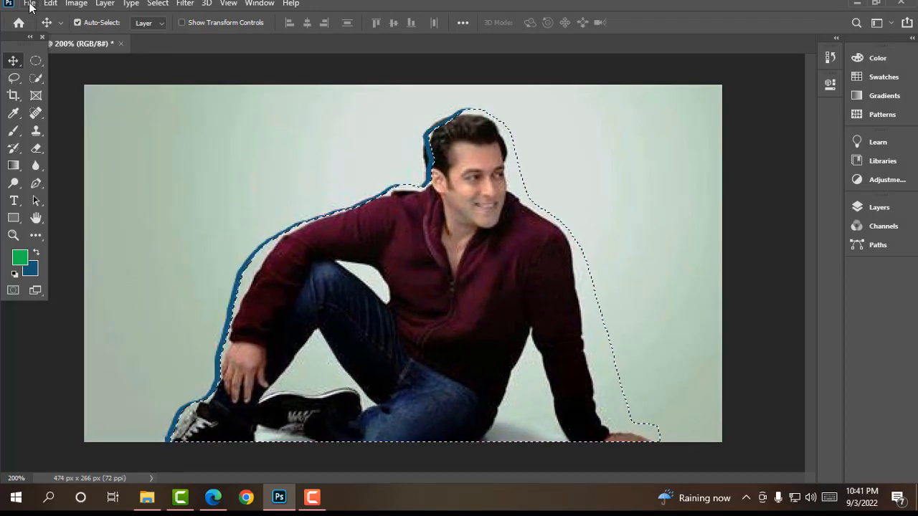
# Create a new document from the Default Photoshop Size preset, 7 x 5 in at 300 ppi
pyautogui.click(30, 4)
pyautogui.click(43, 17)
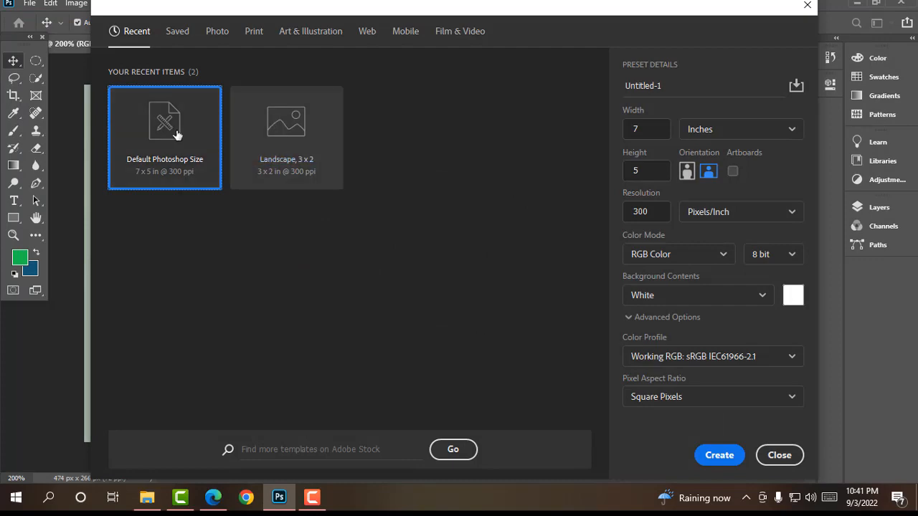
pyautogui.doubleClick(201, 131)
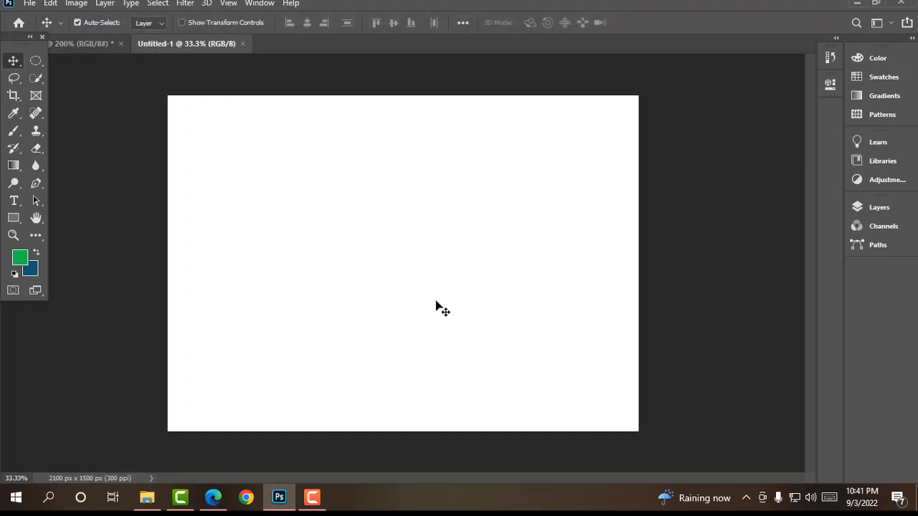
# Copy the selected man from the photo into Untitled-1, place the cutout in the canvas's upper right area, and return to the photo
pyautogui.click(92, 51)
pyautogui.moveTo(568, 333); pyautogui.dragTo(203, 45)
pyautogui.moveTo(244, 82); pyautogui.dragTo(326, 171)
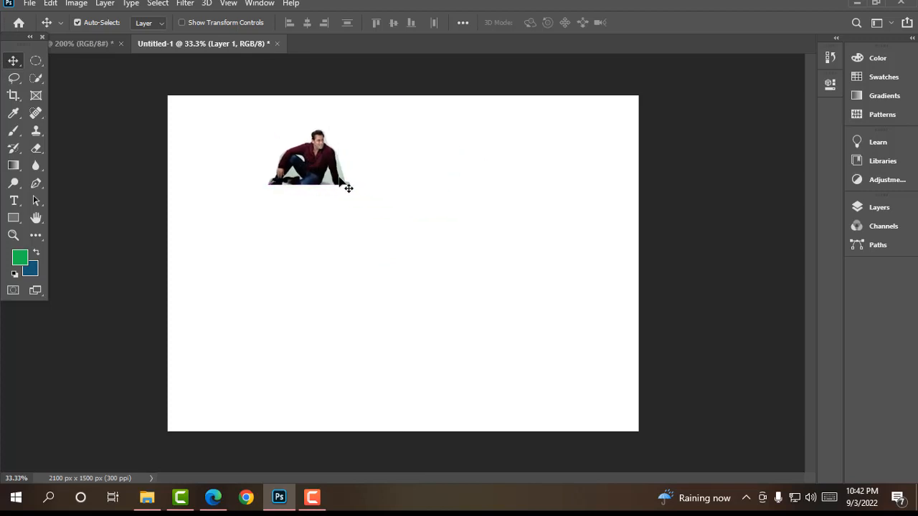
pyautogui.moveTo(335, 188); pyautogui.dragTo(390, 188)
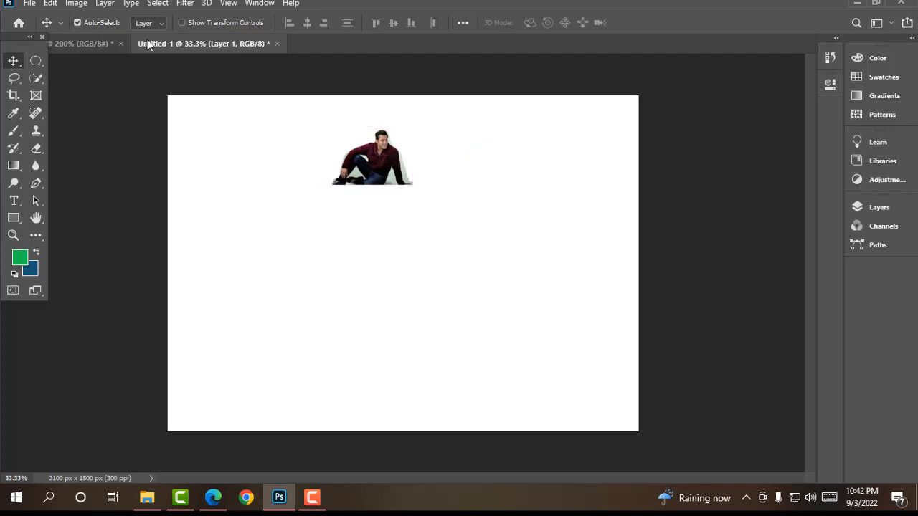
pyautogui.click(81, 43)
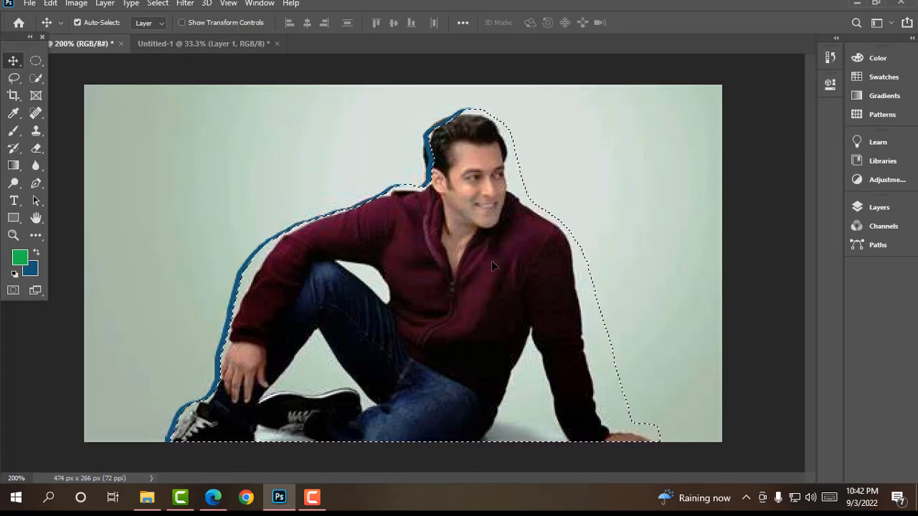
pyautogui.moveTo(491, 260); pyautogui.dragTo(483, 195)
pyautogui.click(76, 46)
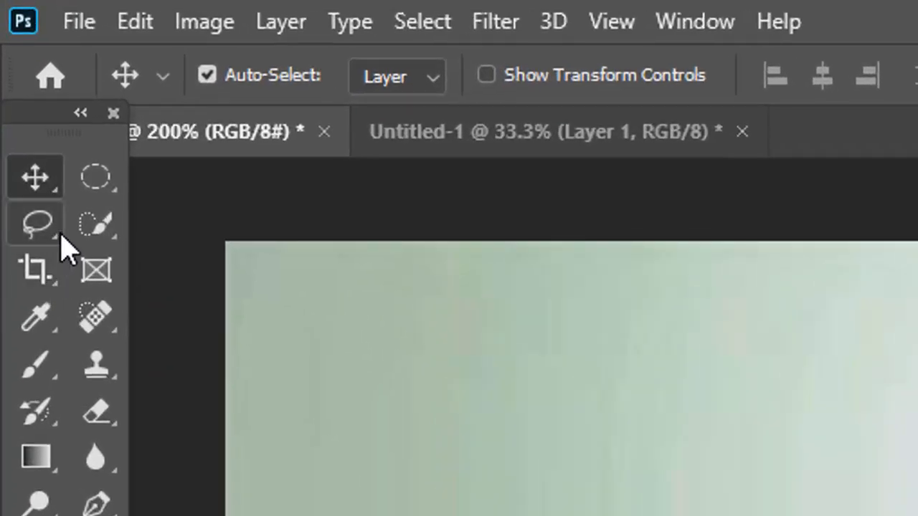
# Choose the Polygonal Lasso Tool, undo the man's shift in the photo and clear the selection
pyautogui.click(56, 245)
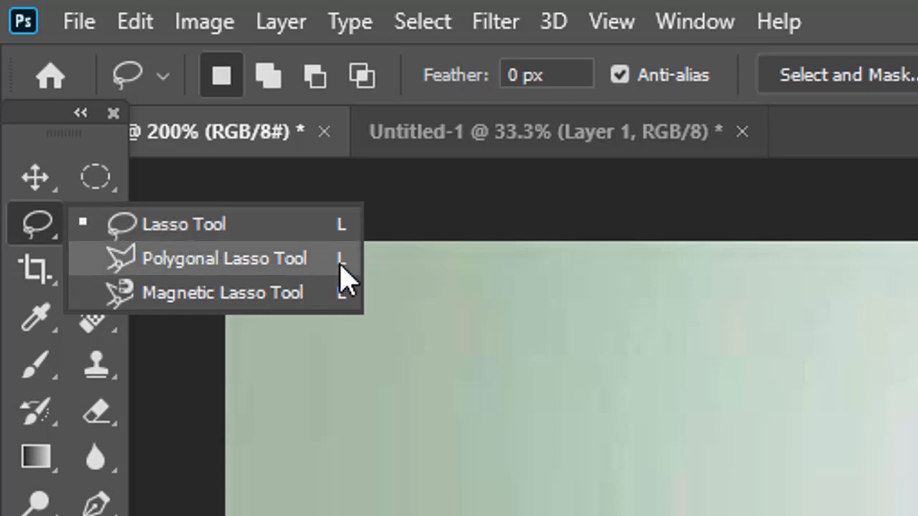
pyautogui.click(275, 262)
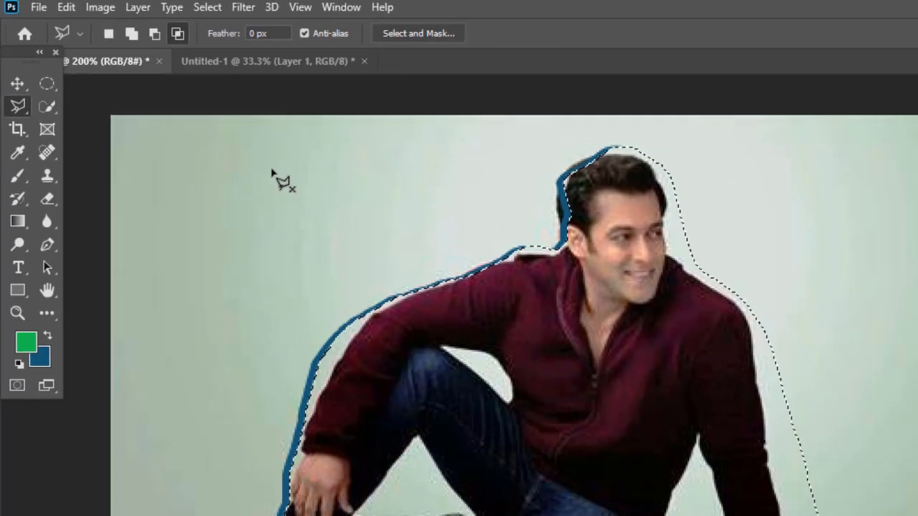
pyautogui.hotkey('ctrl', 'd')
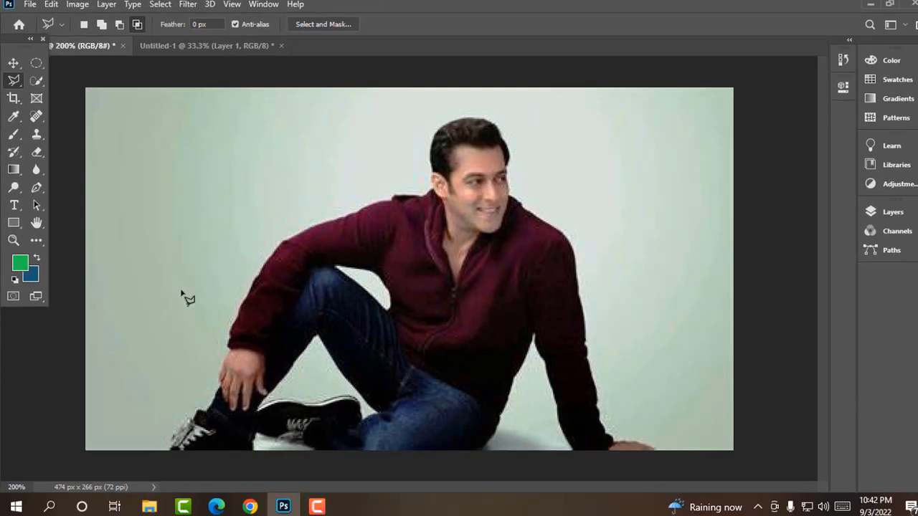
# Outline the seated man with straight Polygonal Lasso segments, removing misplaced points and closing the selection at his shoe
pyautogui.rightClick(14, 80)
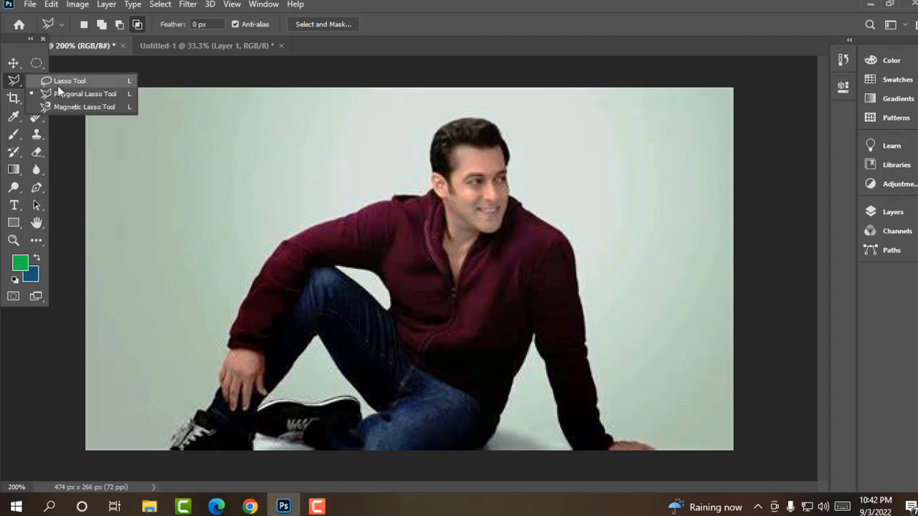
pyautogui.click(110, 93)
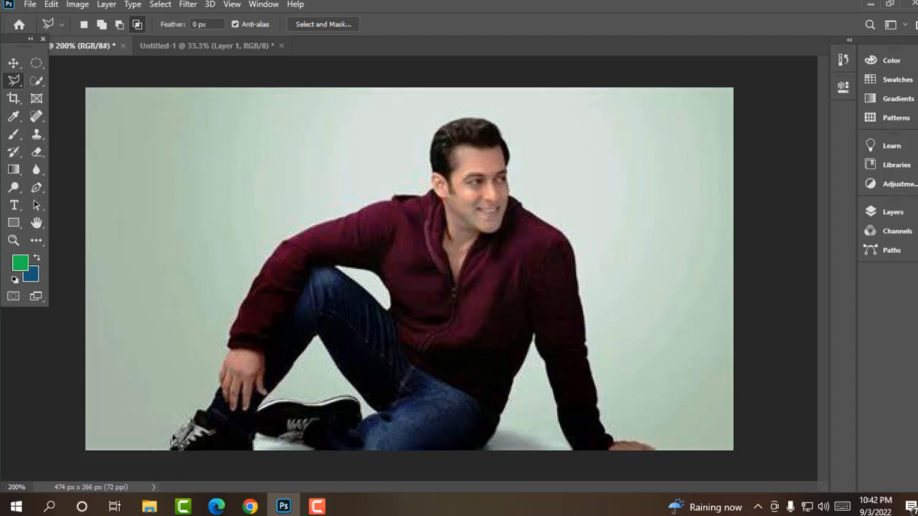
pyautogui.click(178, 430)
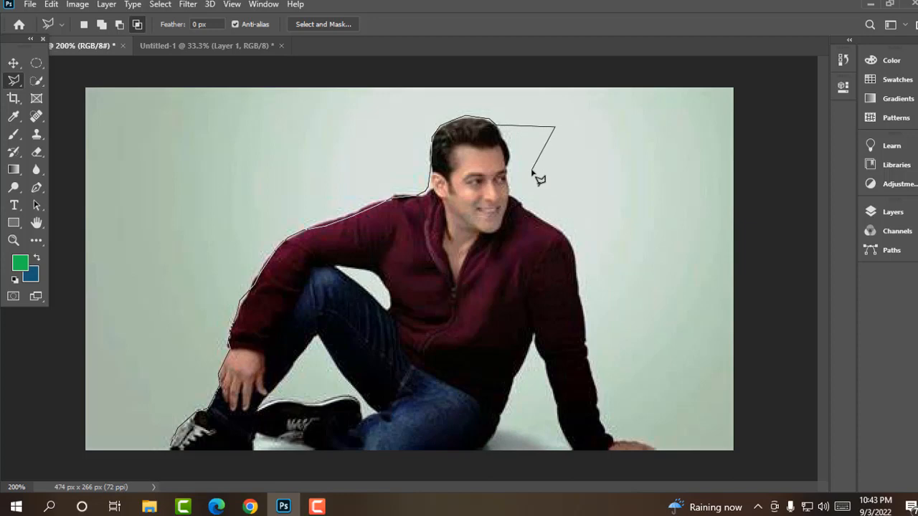
pyautogui.press('BackSpace')
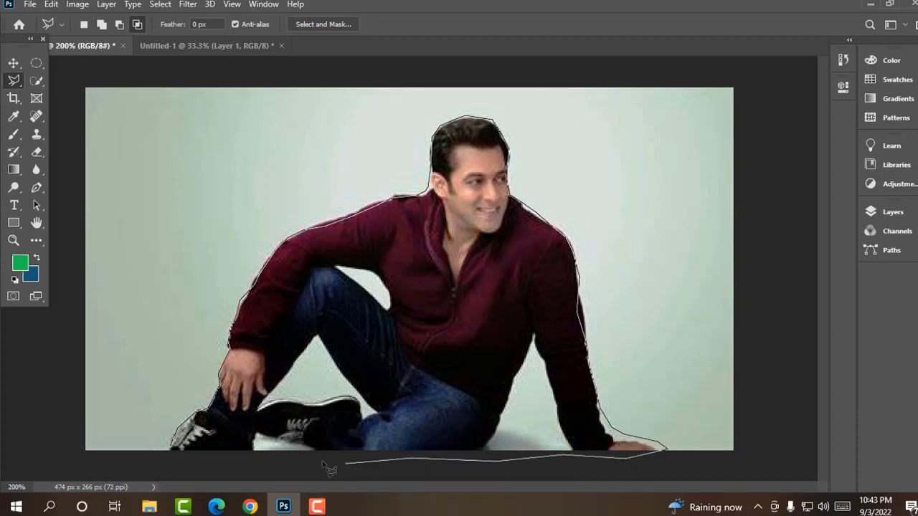
pyautogui.click(174, 452)
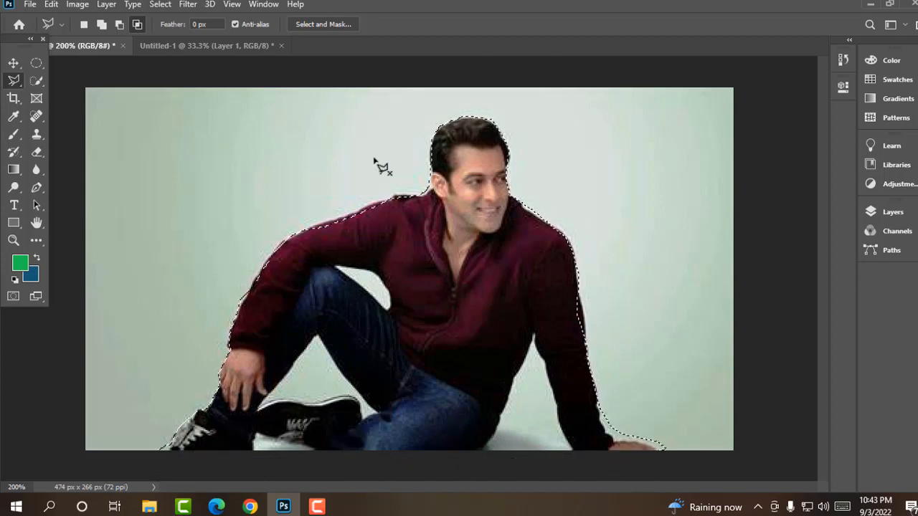
# Move a copy of the polygonal selection into Untitled-1 and place it left of the first cutout
pyautogui.click(13, 63)
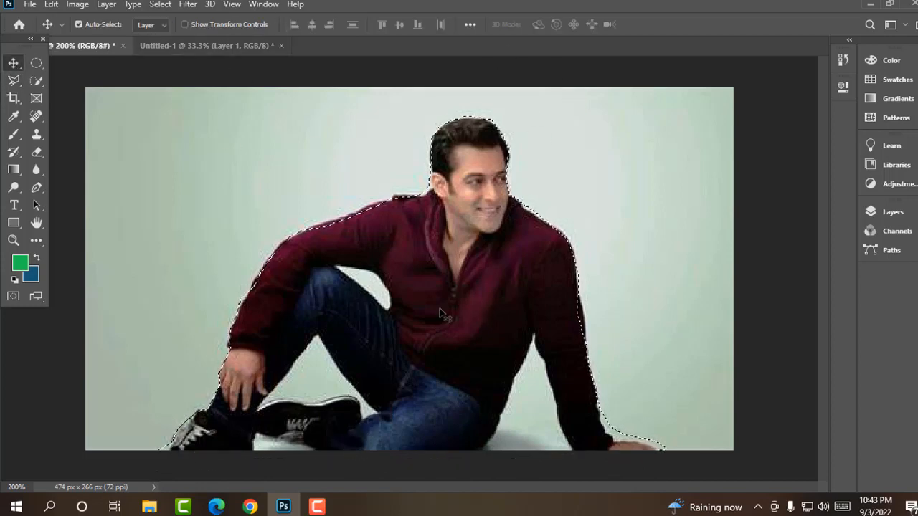
pyautogui.moveTo(492, 304)
pyautogui.mouseDown()
pyautogui.moveTo(327, 276)
pyautogui.moveTo(567, 298)
pyautogui.moveTo(344, 276)
pyautogui.moveTo(239, 97)
pyautogui.moveTo(230, 52)
pyautogui.mouseUp()
pyautogui.moveTo(206, 46); pyautogui.dragTo(331, 223)
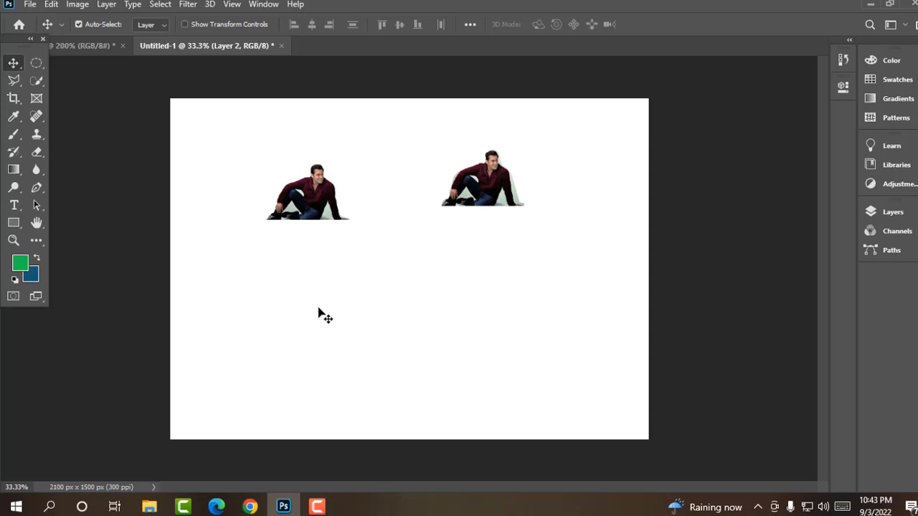
# Clear the photo's selection and trace the seated man's outline with the Magnetic Lasso Tool, closing the path at his shoe
pyautogui.click(92, 48)
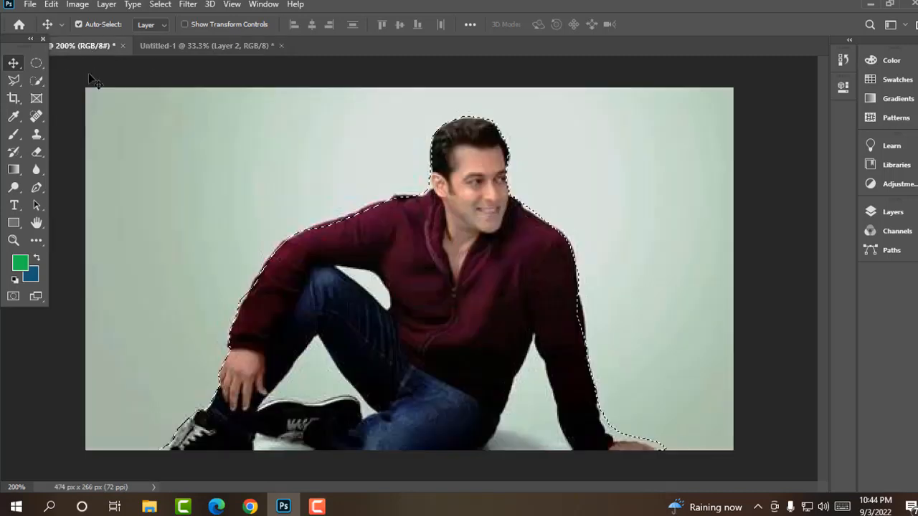
pyautogui.click(19, 91)
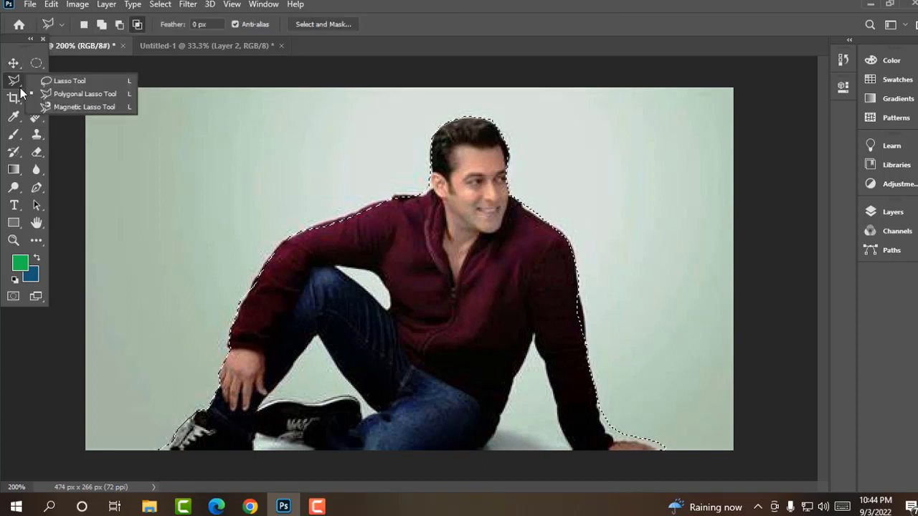
pyautogui.click(114, 110)
pyautogui.hotkey('ctrl', 'd')
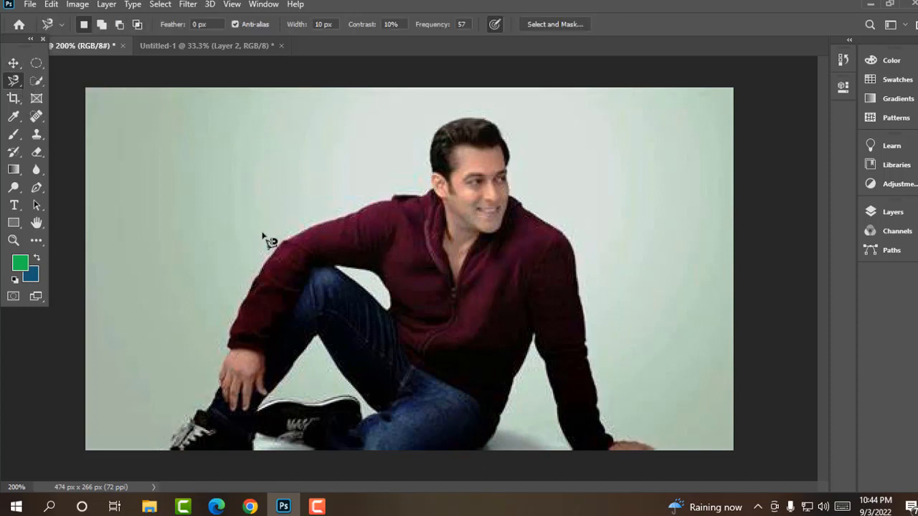
pyautogui.click(165, 439)
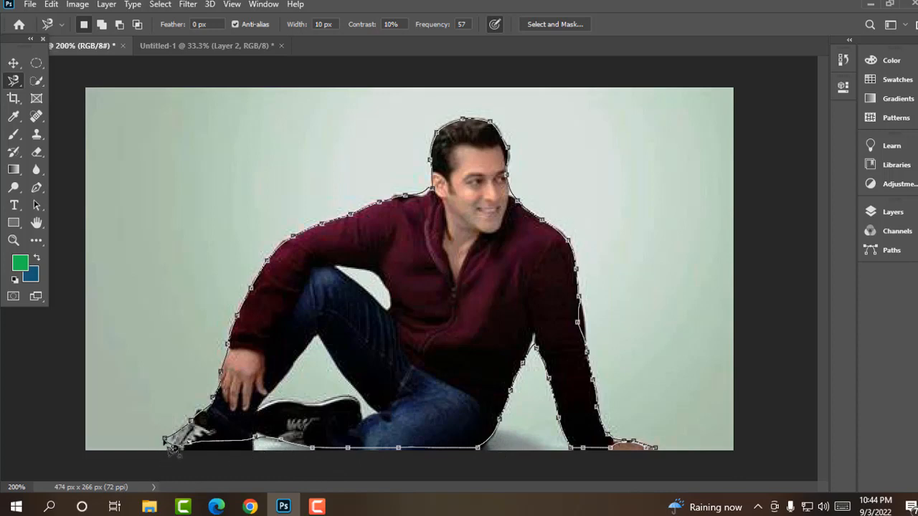
pyautogui.click(172, 447)
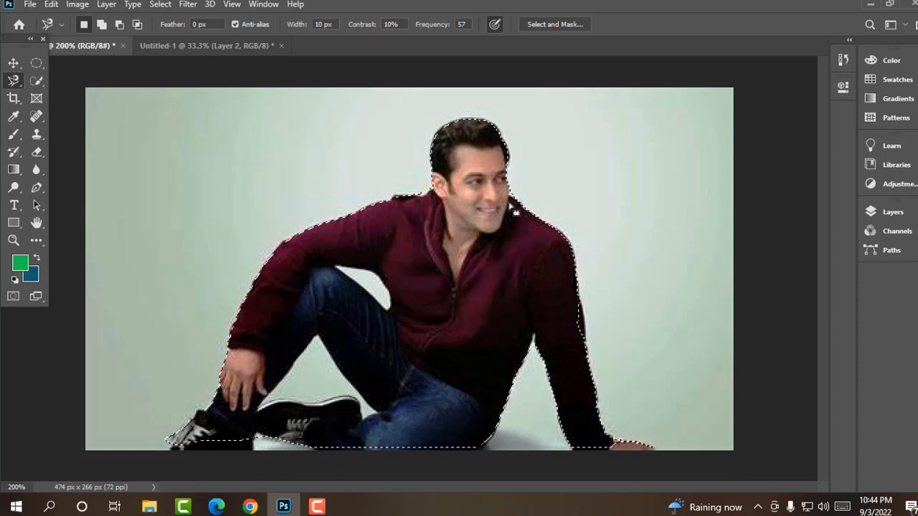
pyautogui.click(17, 86)
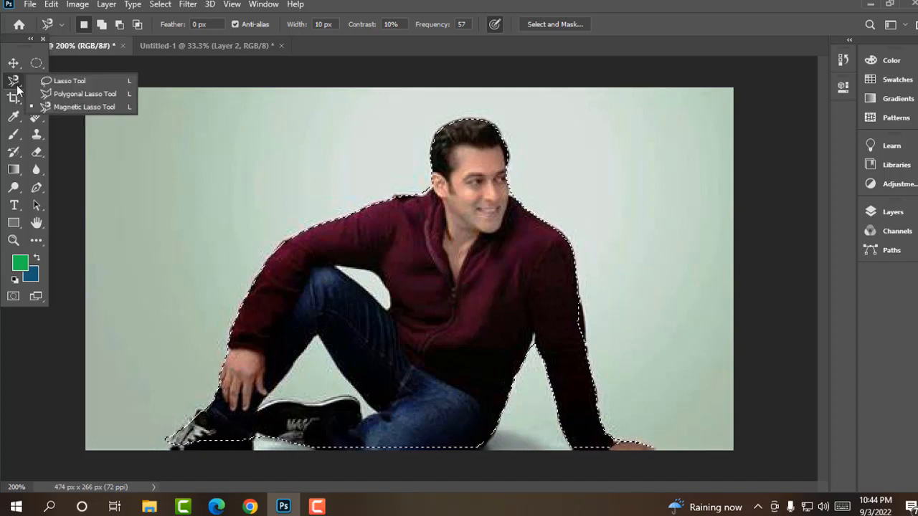
pyautogui.click(675, 206)
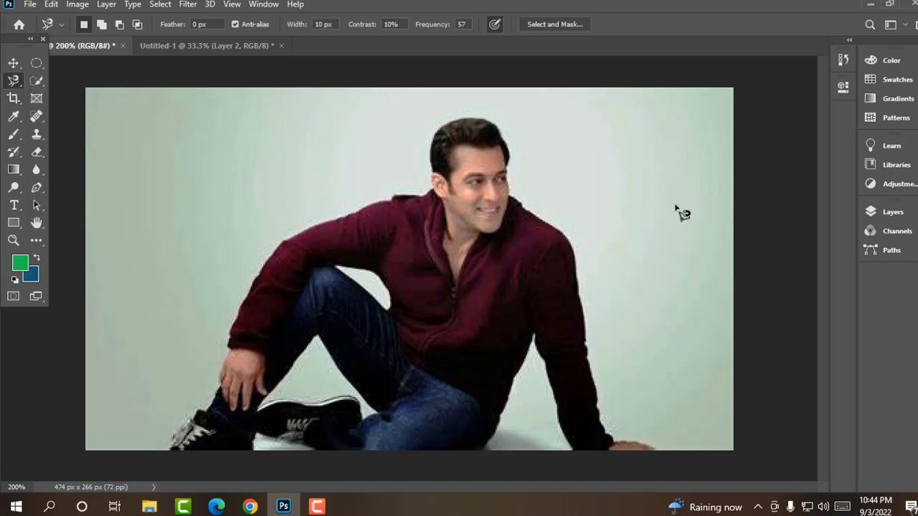
pyautogui.click(675, 206)
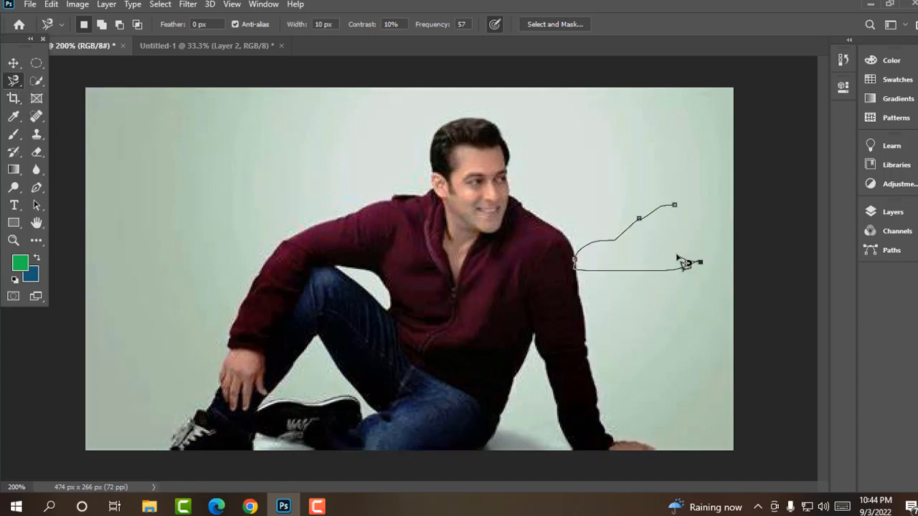
pyautogui.press('Escape')
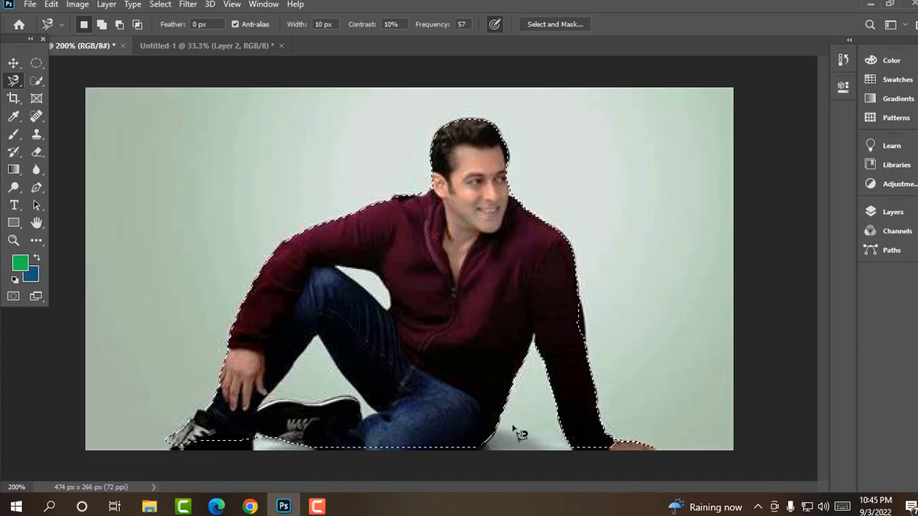
# Move a copy of the magnetic lasso selection into Untitled-1 and place it below the two existing cutouts
pyautogui.click(13, 63)
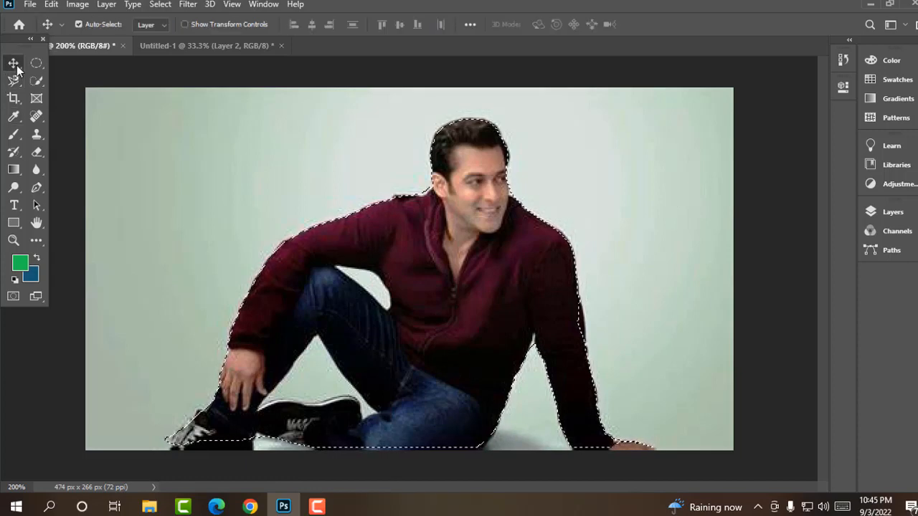
pyautogui.moveTo(431, 251); pyautogui.dragTo(439, 320)
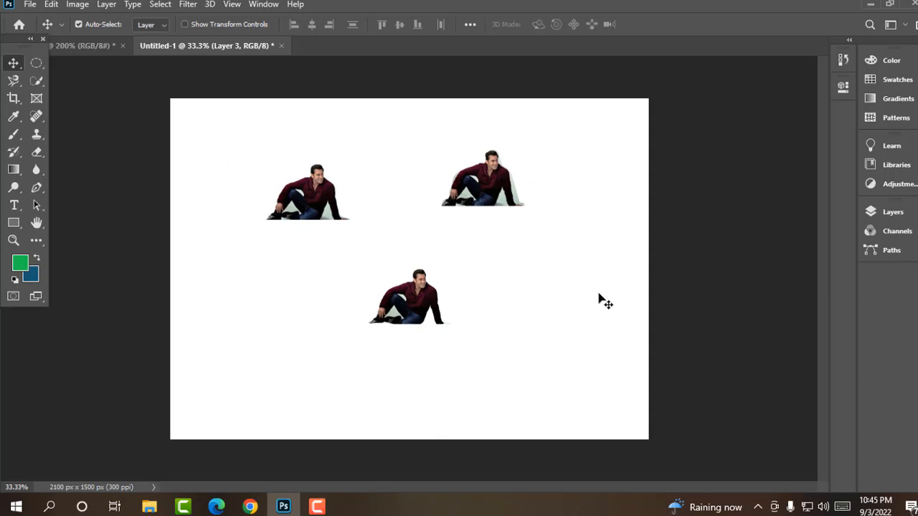
# Compare the cutouts with the photo, return to the photo and review the lasso tool variants, ending on the Magnetic Lasso Tool
pyautogui.click(90, 47)
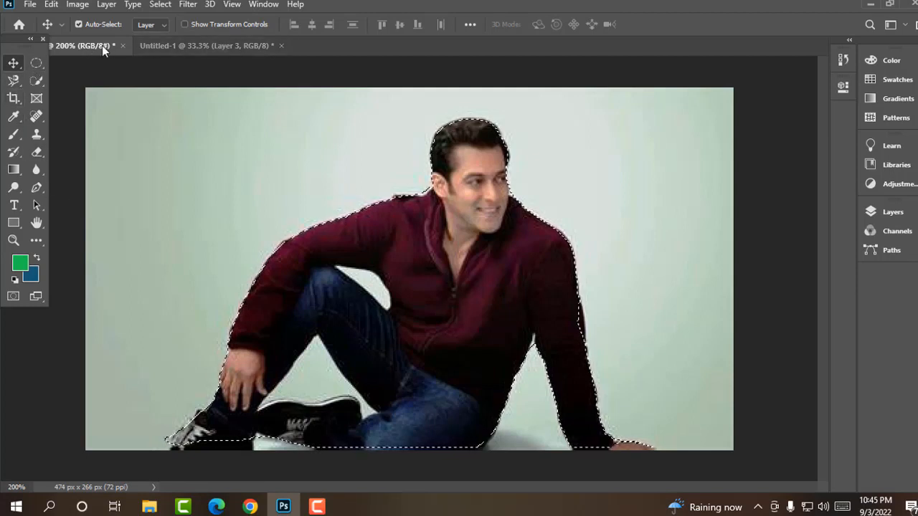
pyautogui.click(197, 46)
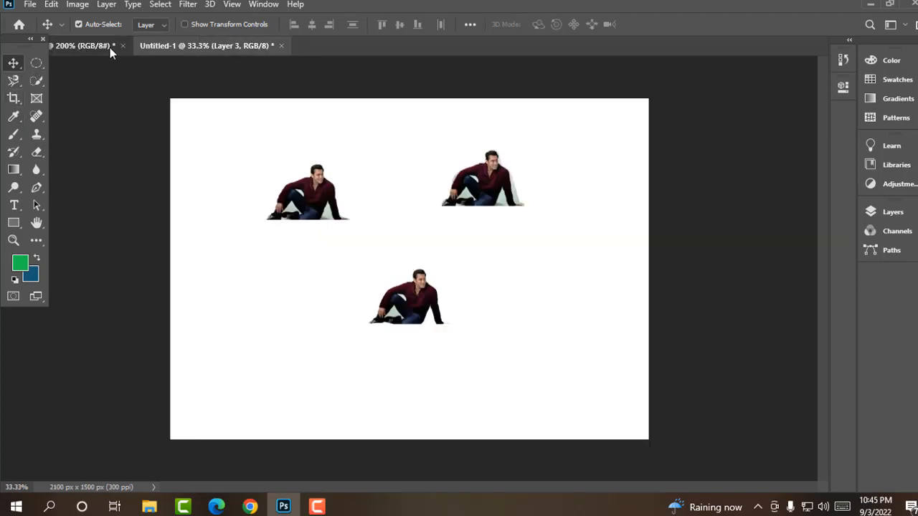
pyautogui.click(109, 47)
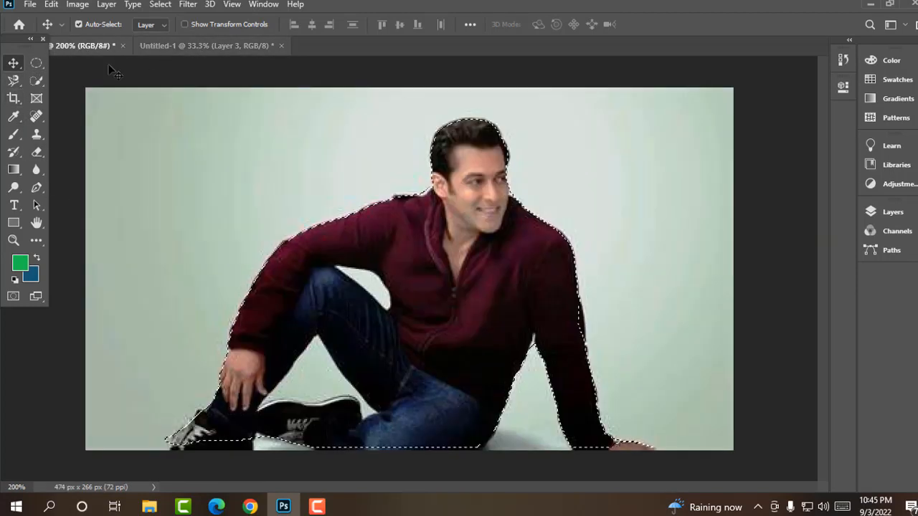
pyautogui.click(14, 81)
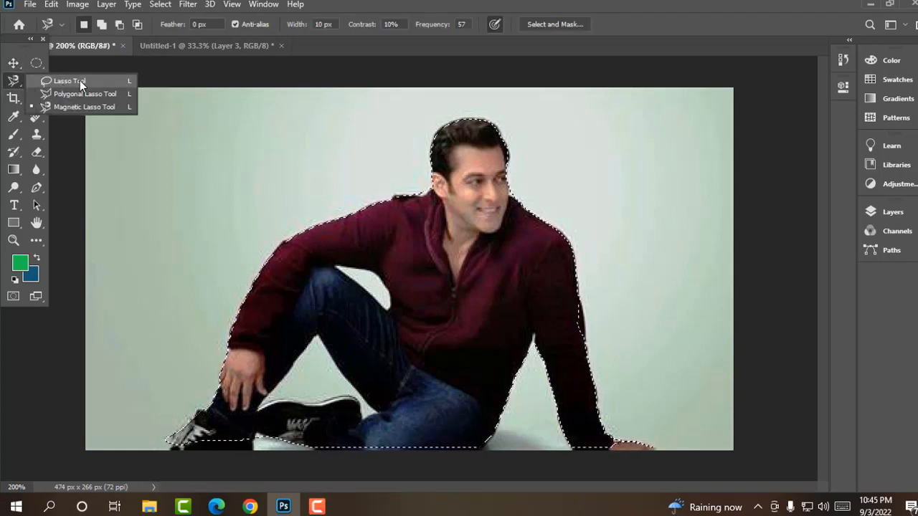
pyautogui.click(80, 85)
pyautogui.rightClick(21, 87)
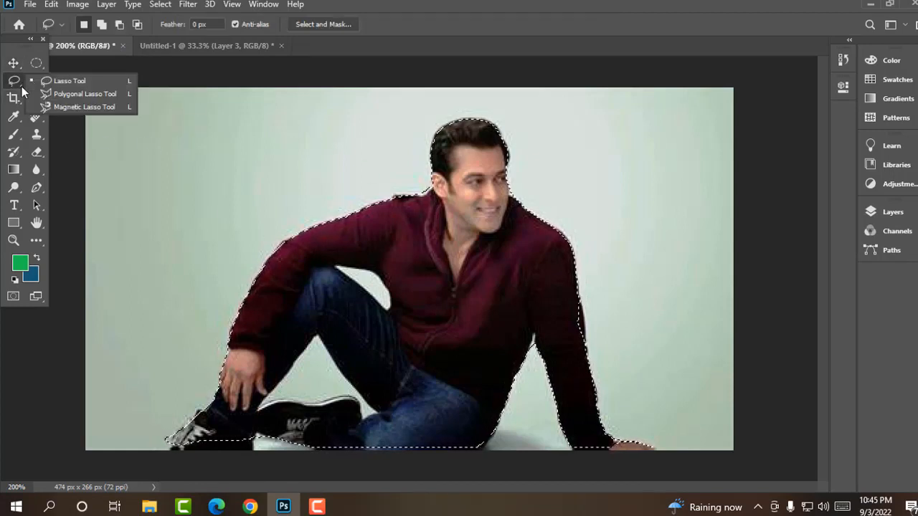
pyautogui.click(80, 106)
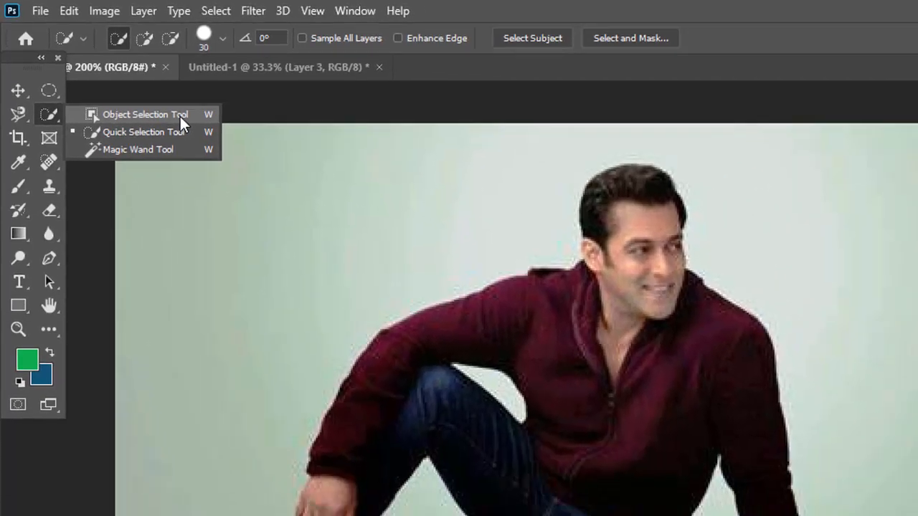
# Choose the Object Selection Tool in Rectangle mode and frame the whole seated man to select him
pyautogui.click(227, 146)
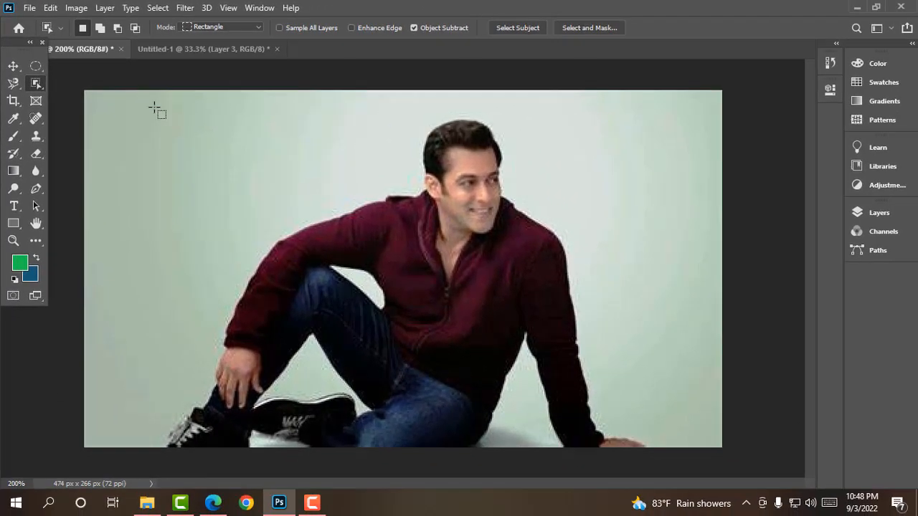
pyautogui.rightClick(41, 87)
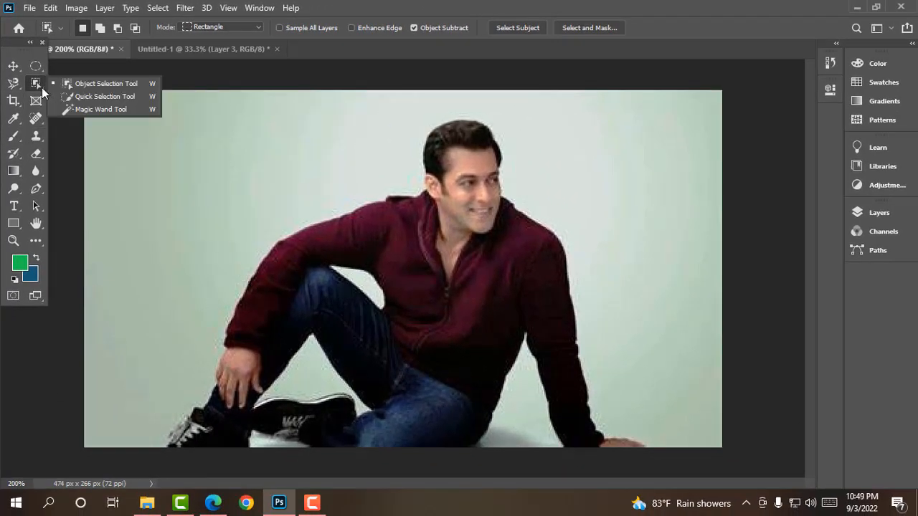
pyautogui.click(132, 86)
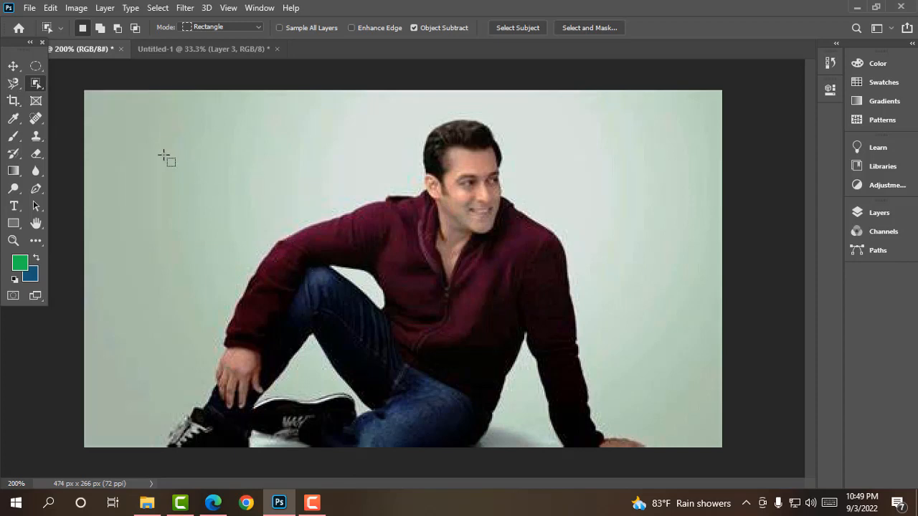
pyautogui.rightClick(43, 86)
pyautogui.click(103, 89)
pyautogui.moveTo(154, 114)
pyautogui.mouseDown()
pyautogui.moveTo(513, 188)
pyautogui.moveTo(564, 232)
pyautogui.moveTo(647, 441)
pyautogui.moveTo(658, 445)
pyautogui.mouseUp()
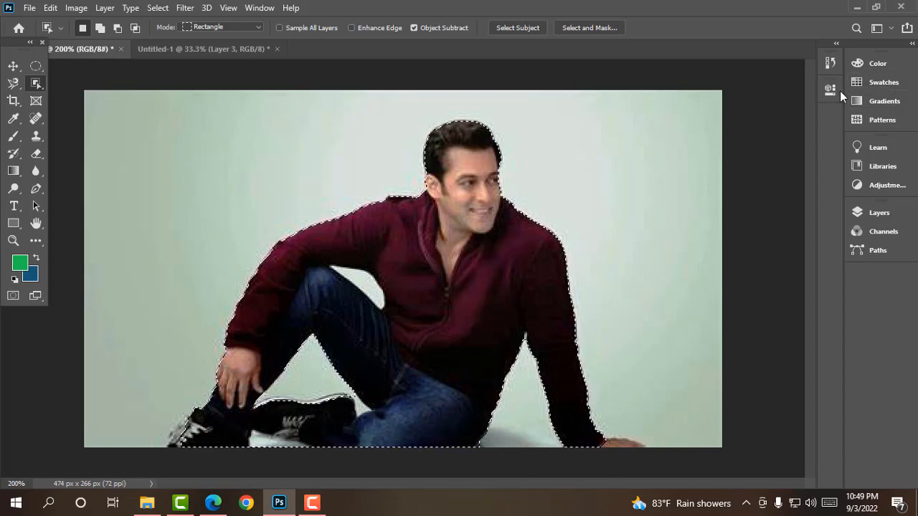
# Change the foreground color to a bright pink
pyautogui.click(876, 64)
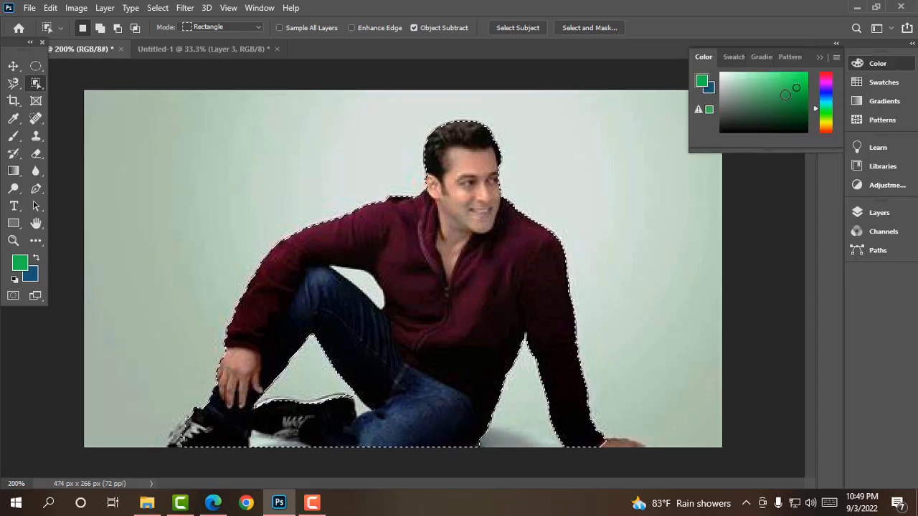
pyautogui.click(792, 99)
pyautogui.click(801, 82)
pyautogui.click(825, 79)
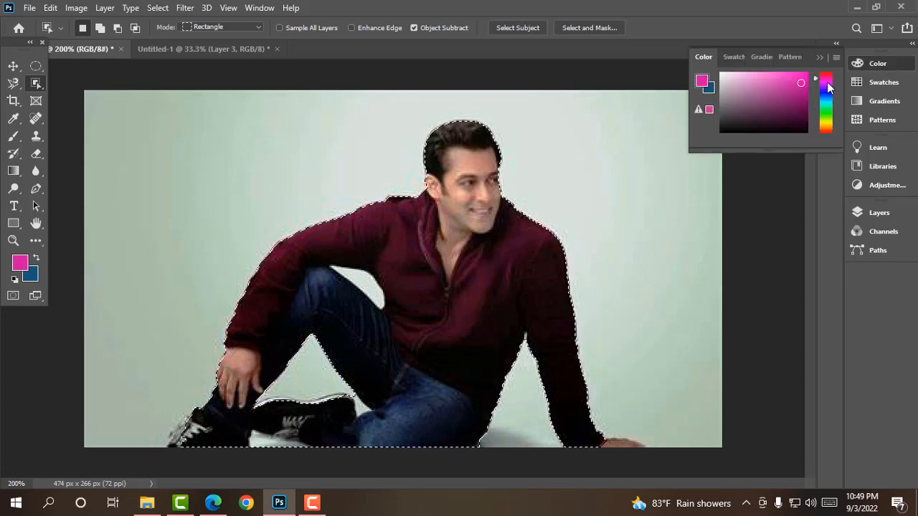
pyautogui.click(856, 64)
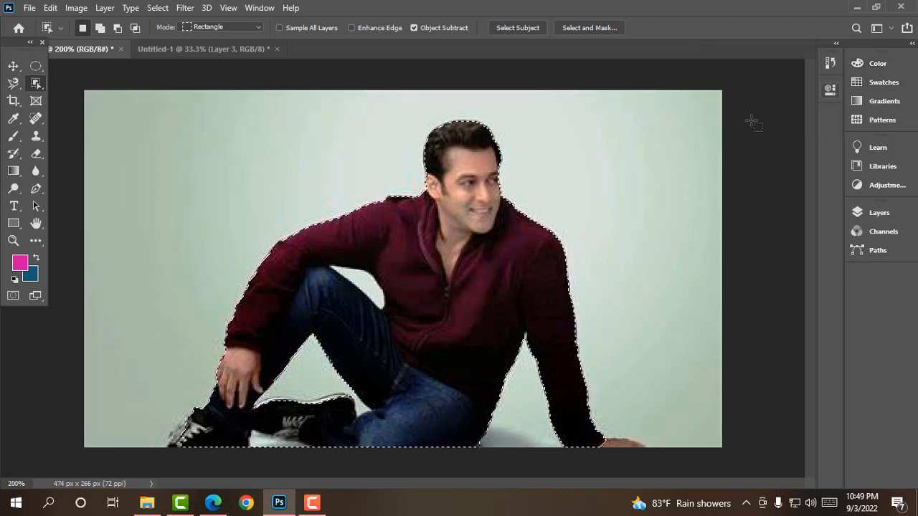
# Move a copy of the object selection into Untitled-1 and place it to the lower right of the other cutouts
pyautogui.click(13, 68)
pyautogui.moveTo(504, 289); pyautogui.dragTo(561, 319)
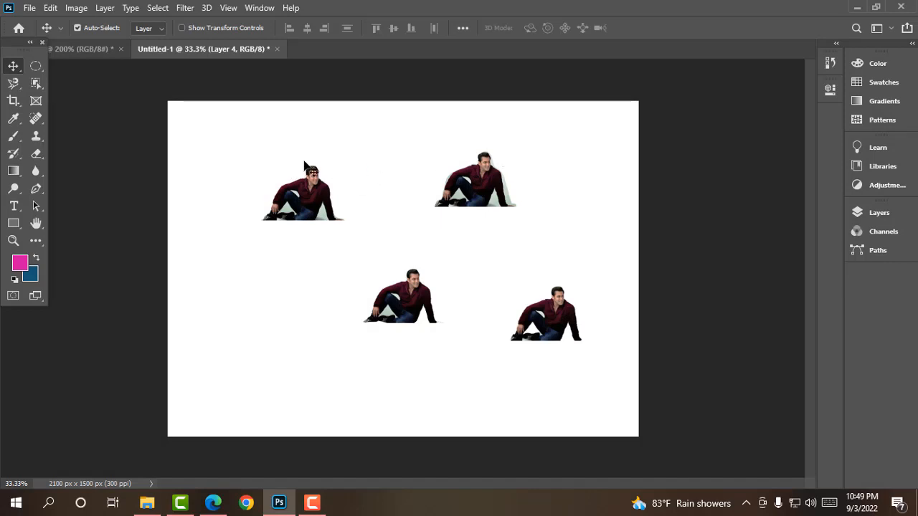
# Regroup the three lasso cutouts in the upper left of the canvas and shift the object-selection cutout slightly up and left
pyautogui.moveTo(335, 205); pyautogui.dragTo(262, 177)
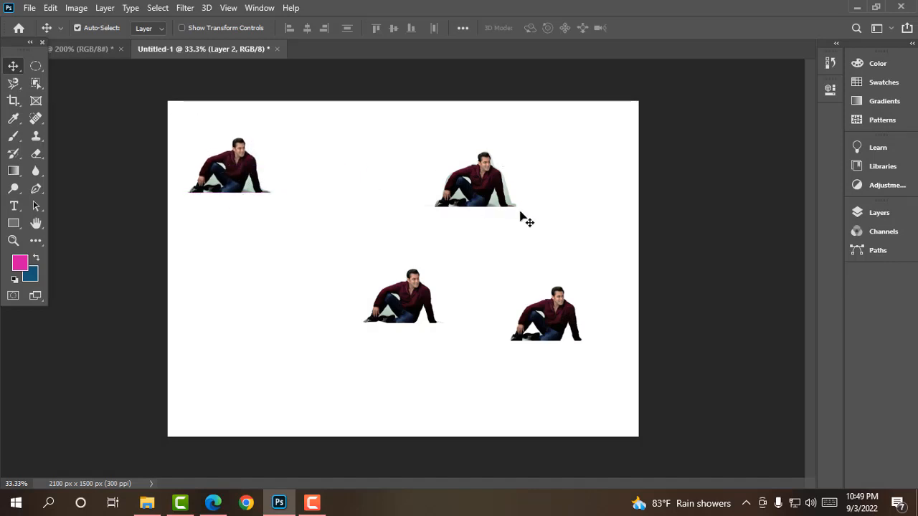
pyautogui.moveTo(500, 198); pyautogui.dragTo(354, 161)
pyautogui.moveTo(423, 305); pyautogui.dragTo(320, 223)
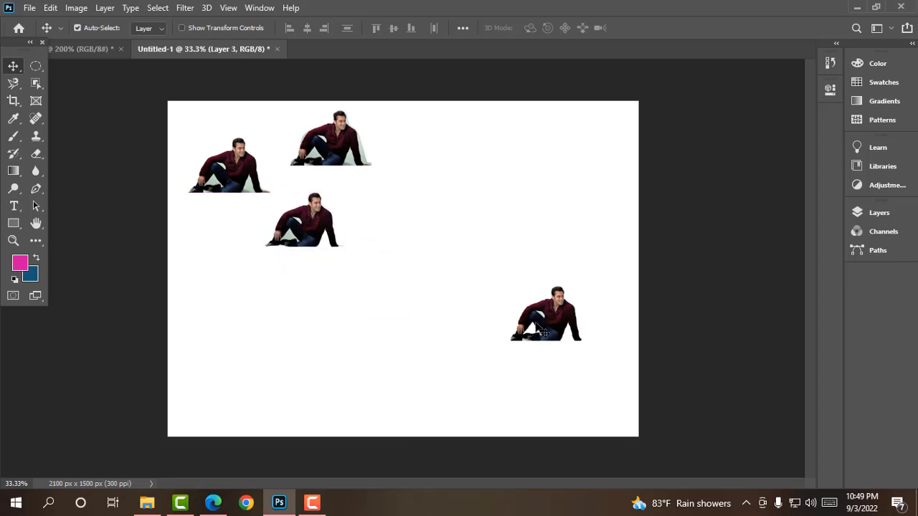
pyautogui.moveTo(536, 322); pyautogui.dragTo(526, 287)
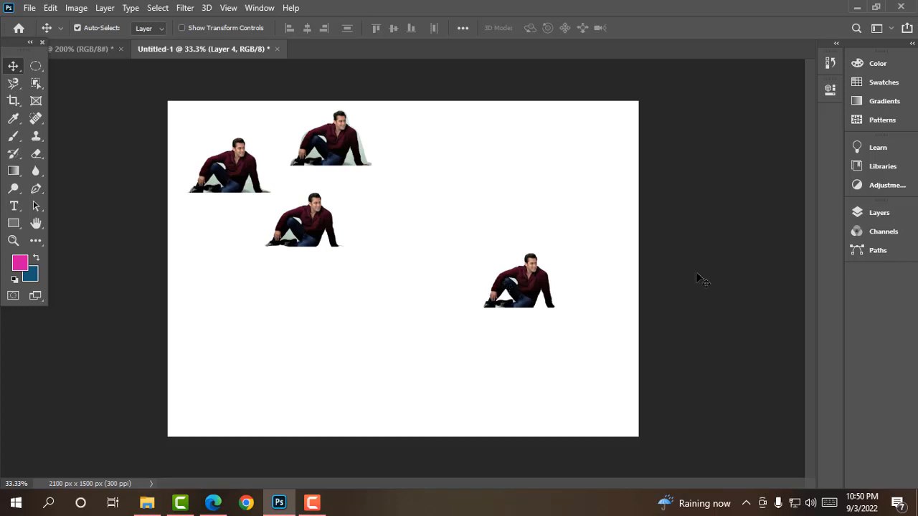
# Clear the photo's selection and paint over the seated man with the Quick Selection Tool, including his shoe and supporting hand
pyautogui.click(113, 49)
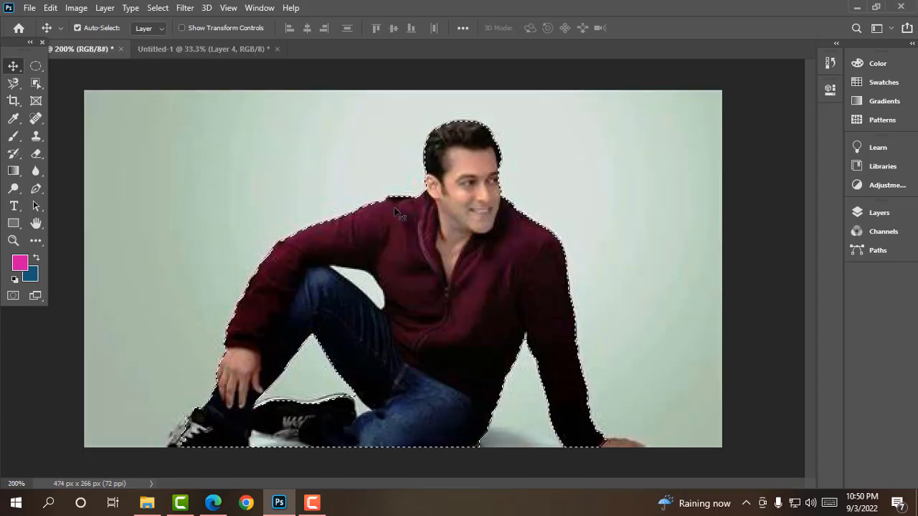
pyautogui.hotkey('ctrl', 'd')
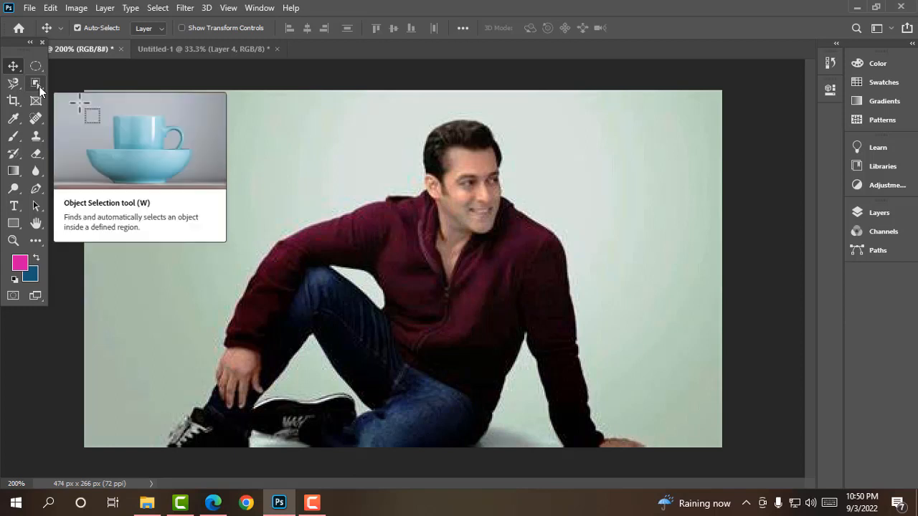
pyautogui.click(39, 86)
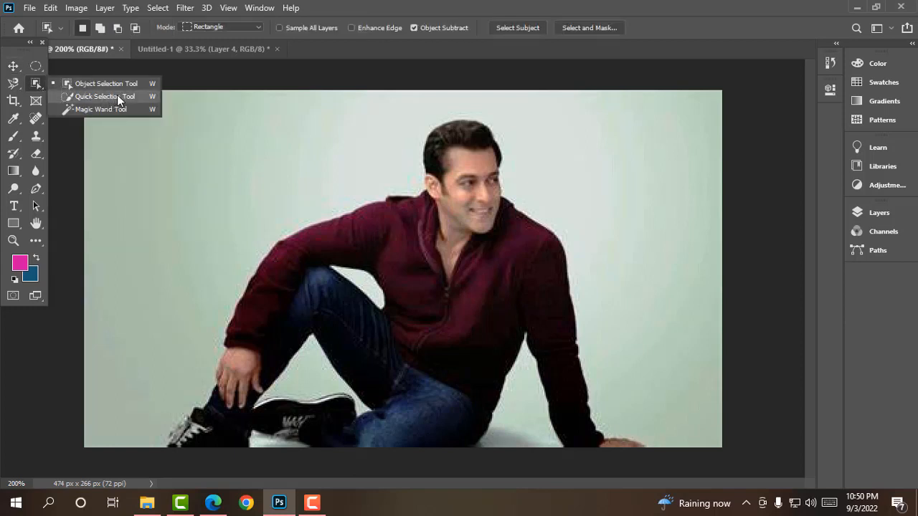
pyautogui.click(140, 97)
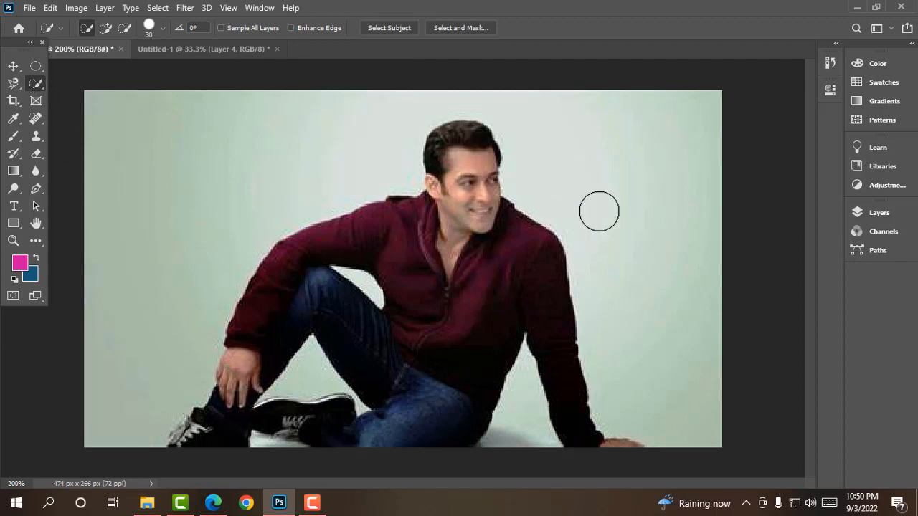
pyautogui.moveTo(581, 211)
pyautogui.mouseDown()
pyautogui.moveTo(409, 242)
pyautogui.moveTo(187, 361)
pyautogui.mouseUp()
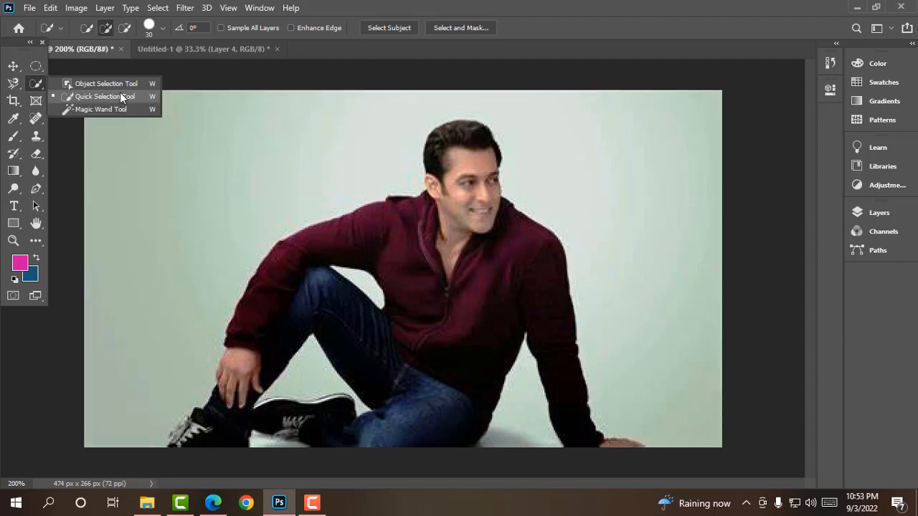
pyautogui.click(89, 98)
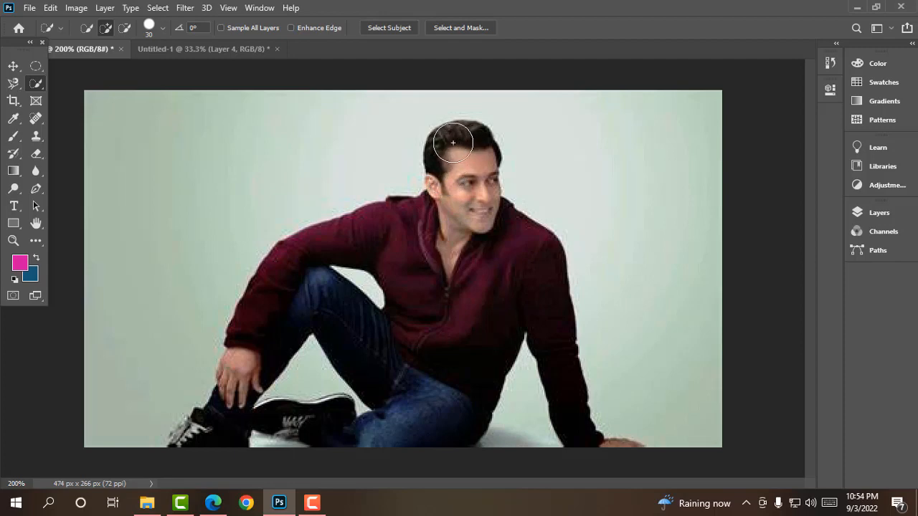
pyautogui.moveTo(452, 141)
pyautogui.mouseDown()
pyautogui.moveTo(469, 214)
pyautogui.moveTo(442, 231)
pyautogui.moveTo(298, 253)
pyautogui.moveTo(201, 417)
pyautogui.mouseUp()
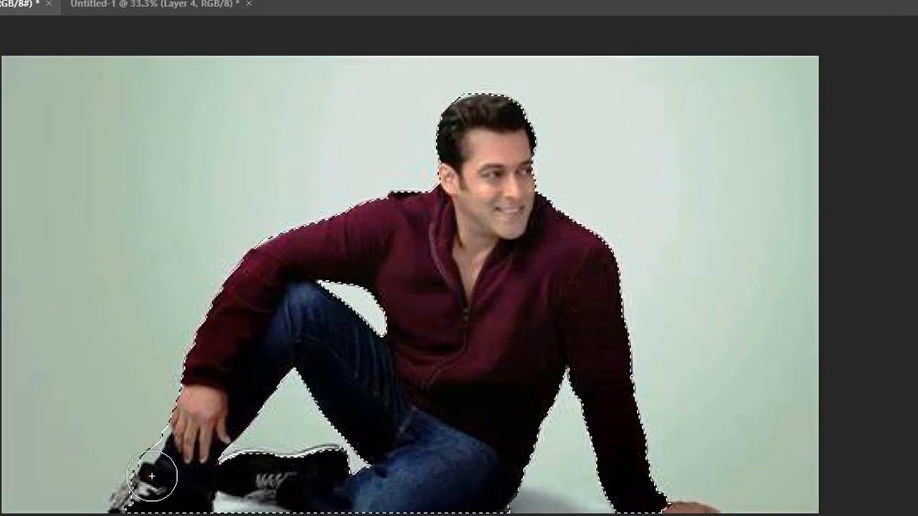
pyautogui.moveTo(152, 476)
pyautogui.mouseDown()
pyautogui.moveTo(112, 488)
pyautogui.moveTo(442, 483)
pyautogui.moveTo(543, 328)
pyautogui.moveTo(581, 292)
pyautogui.moveTo(632, 459)
pyautogui.moveTo(668, 494)
pyautogui.moveTo(712, 495)
pyautogui.mouseUp()
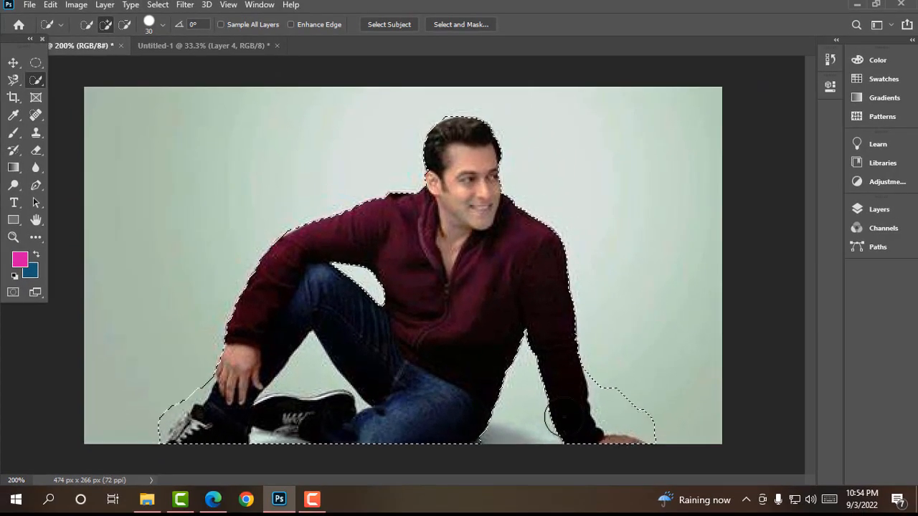
# Try adding the background on either side of the man to the quick selection, undoing each addition
pyautogui.click(205, 277)
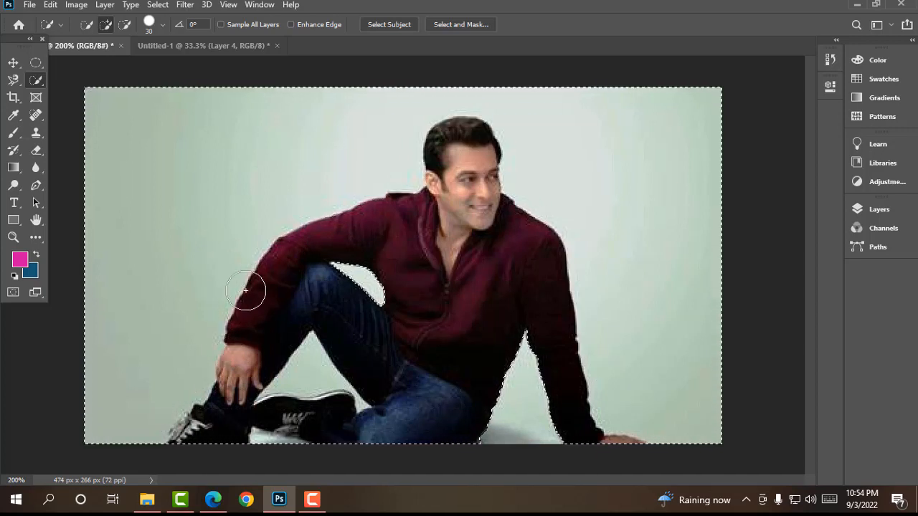
pyautogui.hotkey('ctrl', 'z')
pyautogui.moveTo(580, 358)
pyautogui.mouseDown()
pyautogui.moveTo(581, 325)
pyautogui.moveTo(561, 356)
pyautogui.moveTo(540, 336)
pyautogui.moveTo(464, 199)
pyautogui.moveTo(558, 307)
pyautogui.mouseUp()
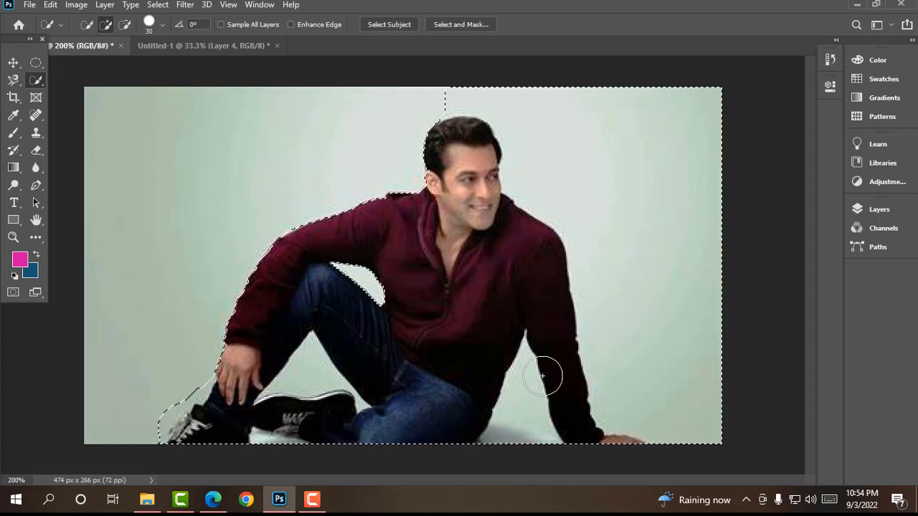
pyautogui.hotkey('ctrl', 'z')
pyautogui.hotkey('ctrl', 'z')
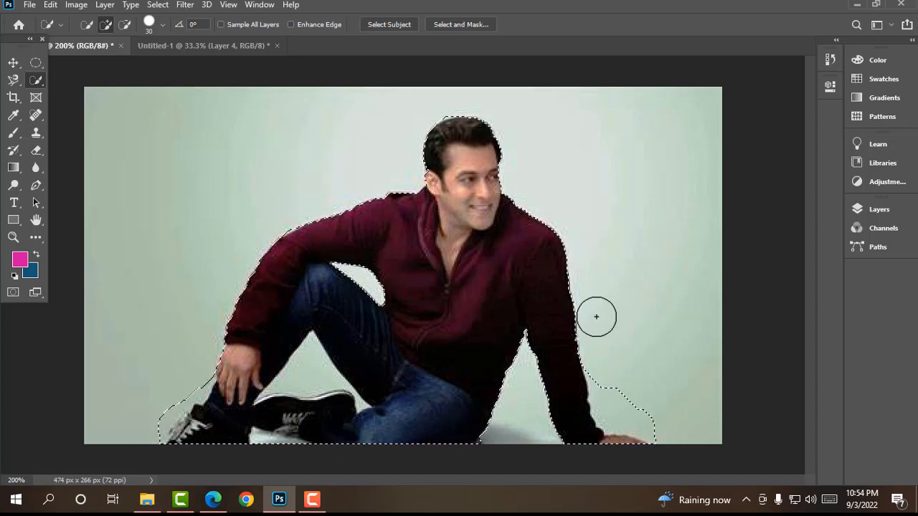
# Subtract the excess background around the supporting hand from the selection and add the missing forearm area back
pyautogui.press('alt')
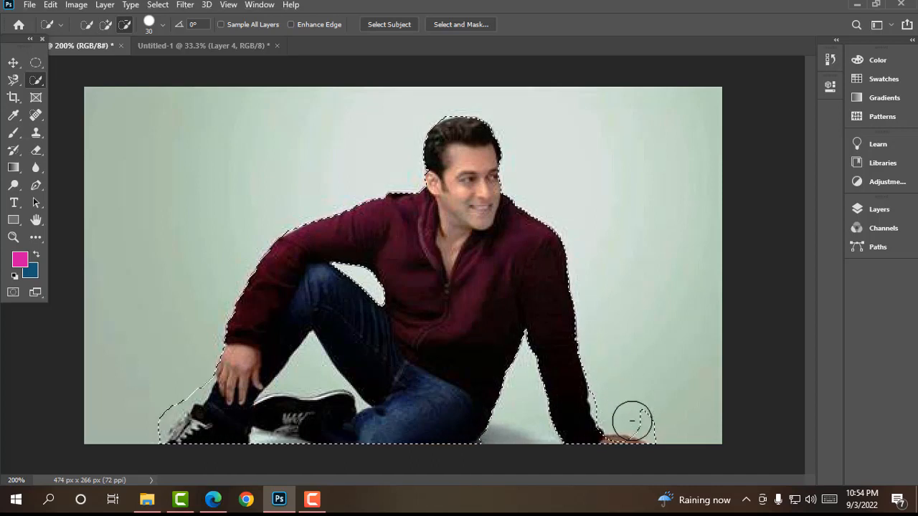
pyautogui.moveTo(651, 427); pyautogui.dragTo(601, 415)
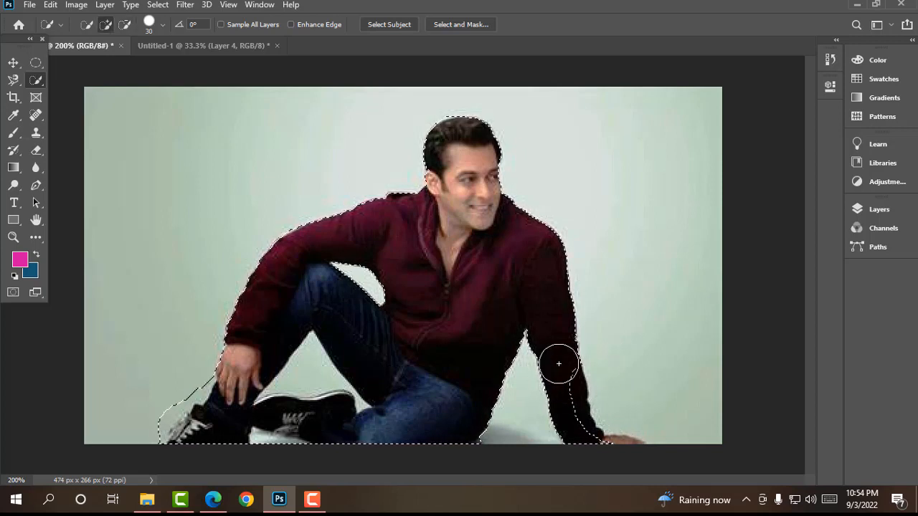
pyautogui.click(584, 424)
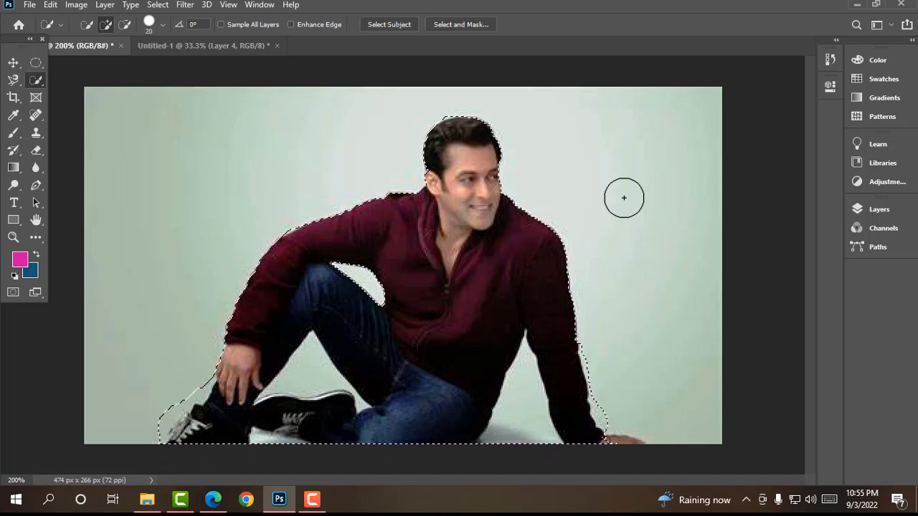
# Shrink and enlarge the Quick Selection brush, finishing at size 10
pyautogui.press('[')
pyautogui.press('[')
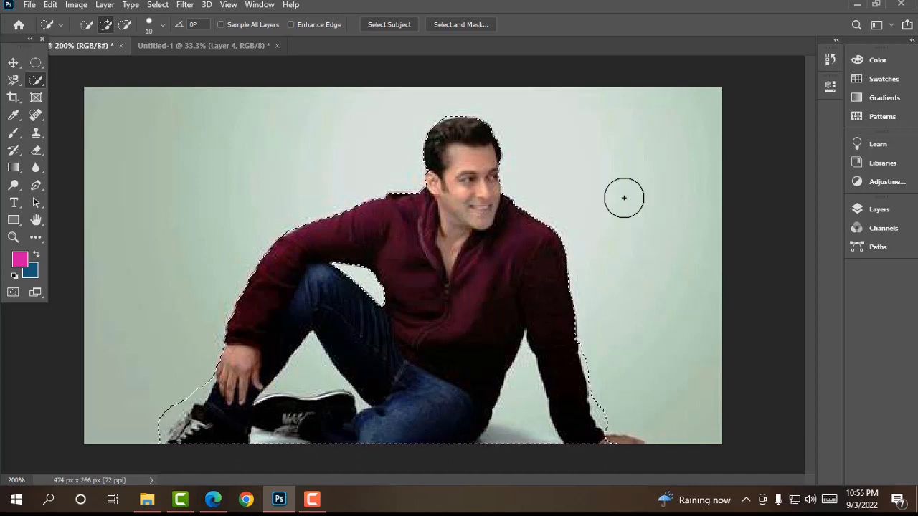
pyautogui.press(']')
pyautogui.press(']')
pyautogui.press('[')
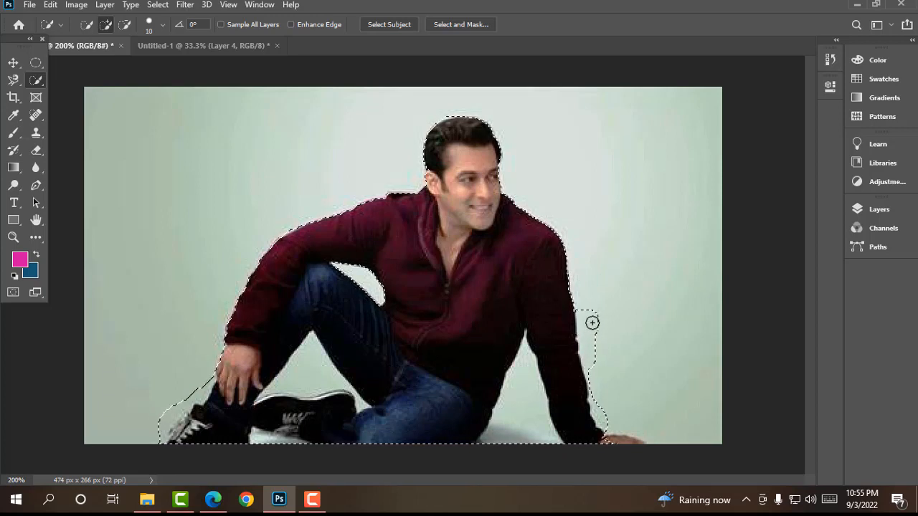
# Subtract the stray background beside the man's supporting arm and next to his front shoe from the quick selection
pyautogui.press('alt')
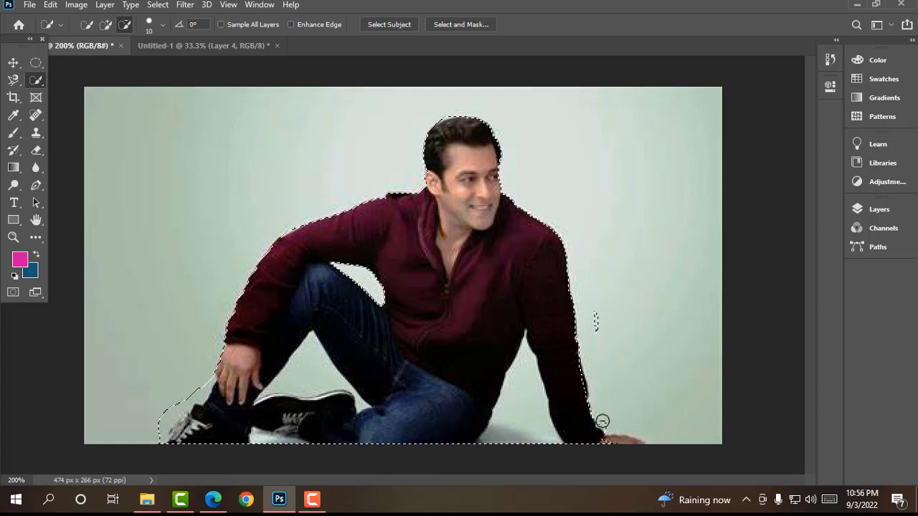
pyautogui.keyDown('alt'); pyautogui.click(596, 299); pyautogui.keyUp('alt')
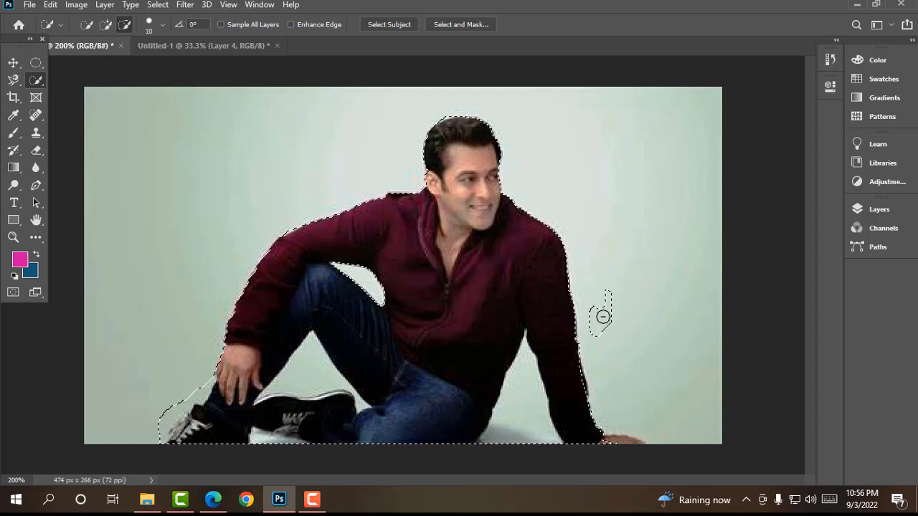
pyautogui.keyDown('alt'); pyautogui.click(603, 316); pyautogui.keyUp('alt')
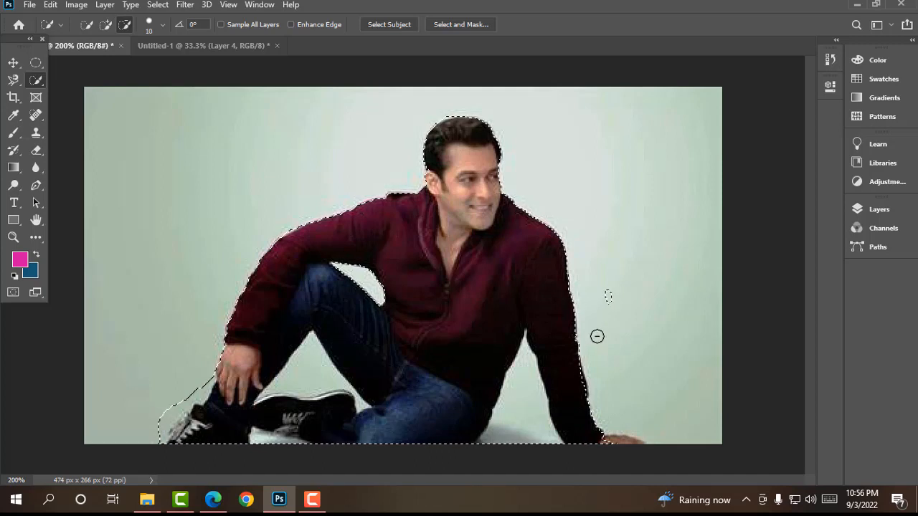
pyautogui.keyDown('alt'); pyautogui.click(608, 296); pyautogui.keyUp('alt')
pyautogui.press('alt')
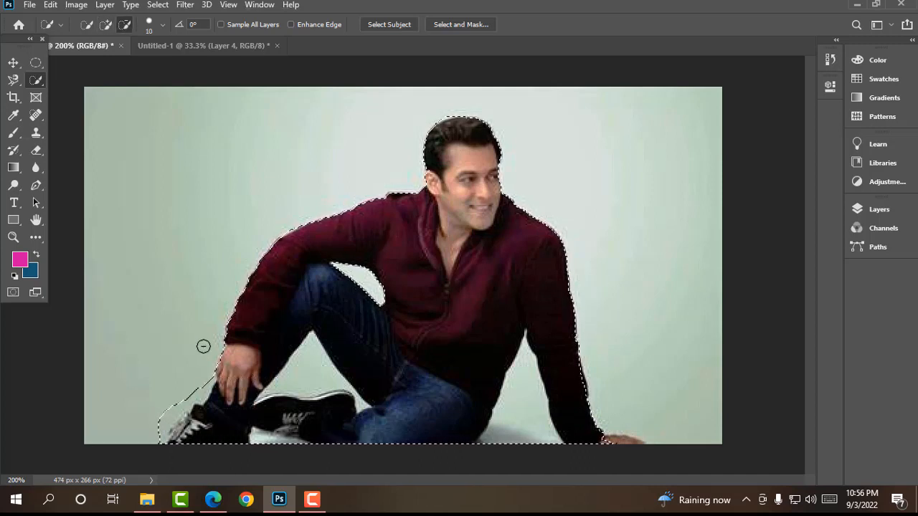
pyautogui.moveTo(202, 389)
pyautogui.mouseDown()
pyautogui.moveTo(193, 412)
pyautogui.moveTo(162, 434)
pyautogui.moveTo(160, 422)
pyautogui.moveTo(181, 405)
pyautogui.mouseUp()
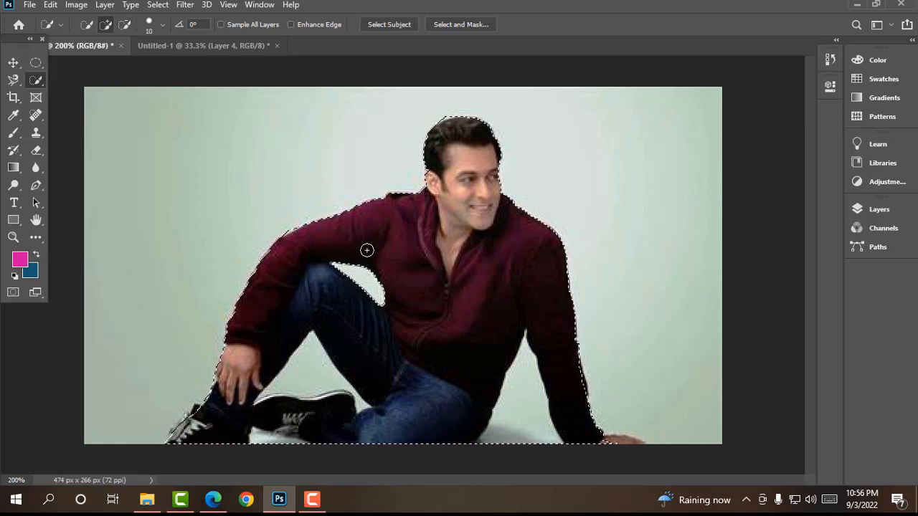
# Move the selected man into the Untitled-1 document as another cutout and return to the photo
pyautogui.click(13, 63)
pyautogui.moveTo(459, 301); pyautogui.dragTo(314, 351)
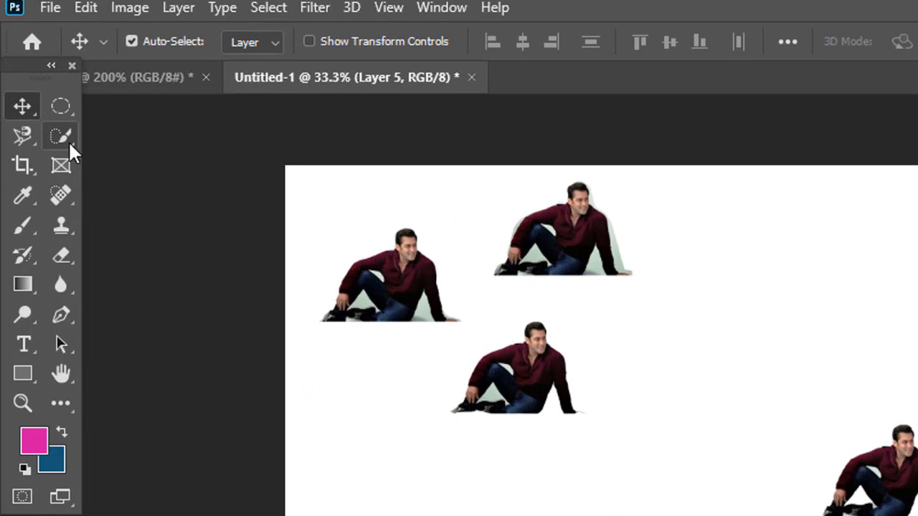
pyautogui.click(38, 85)
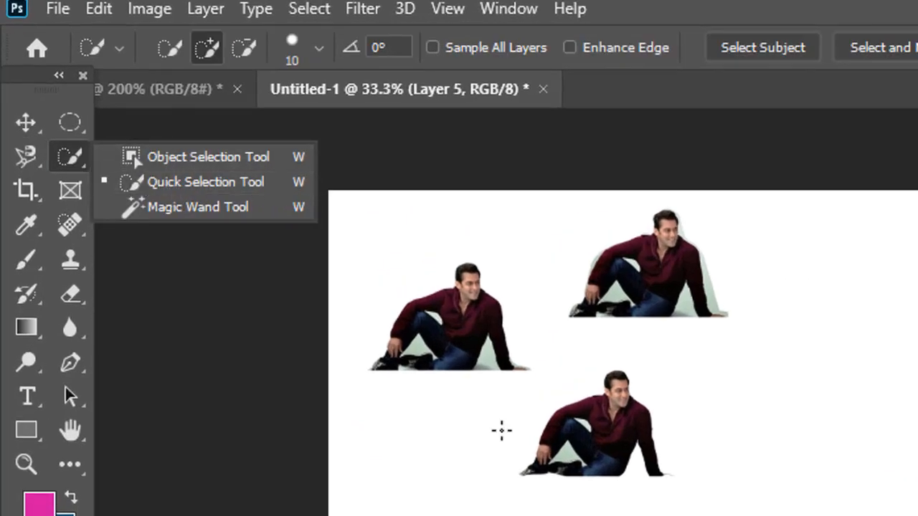
pyautogui.press('Escape')
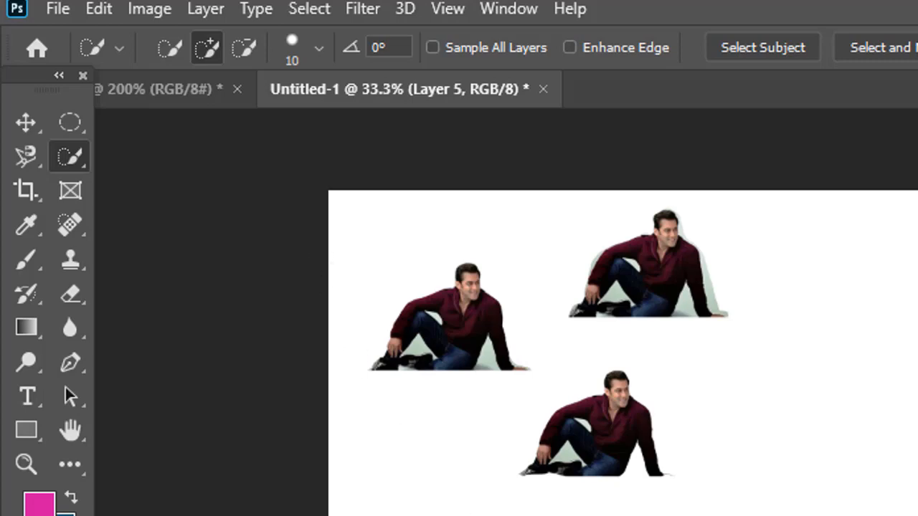
pyautogui.press('v')
pyautogui.click(150, 89)
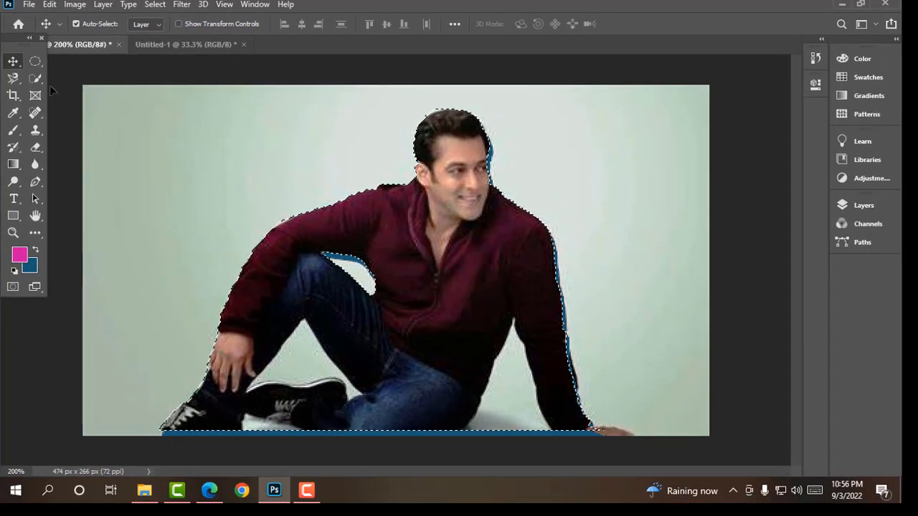
# Activate the Magic Wand Tool for the salman.jfif photo
pyautogui.click(41, 81)
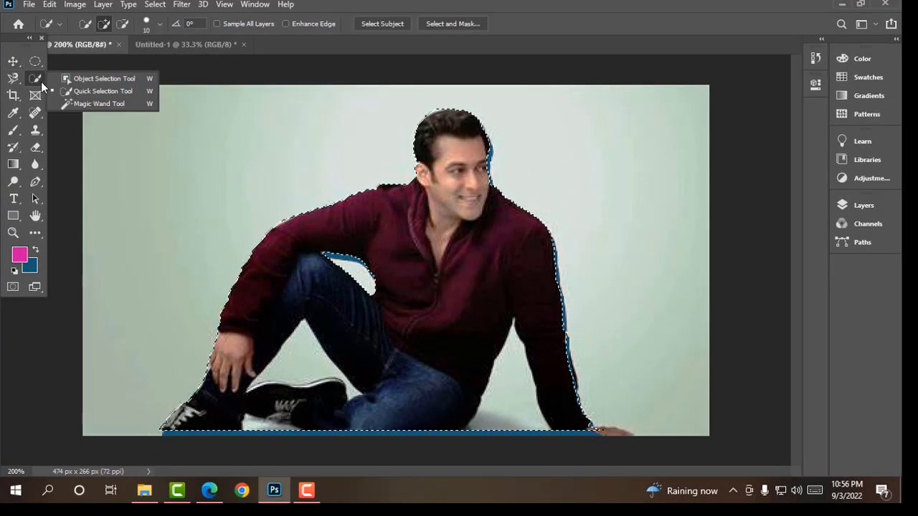
pyautogui.click(127, 106)
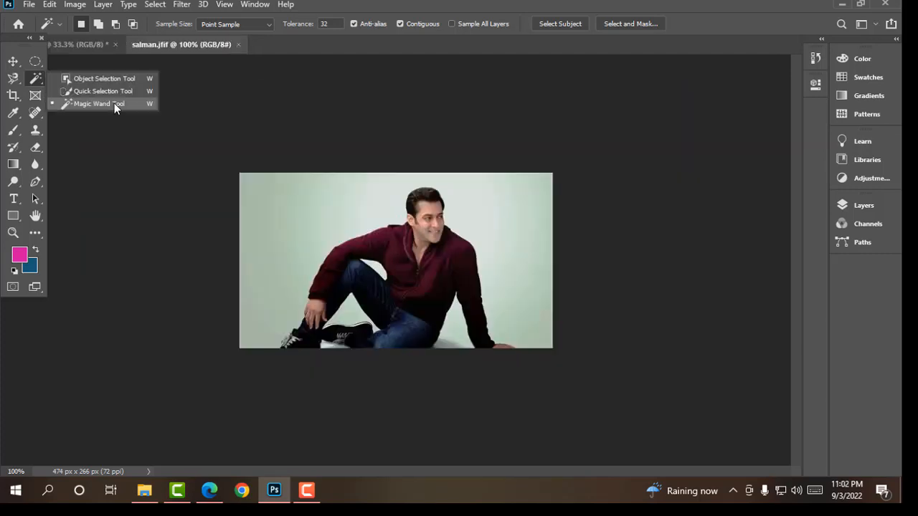
pyautogui.click(115, 106)
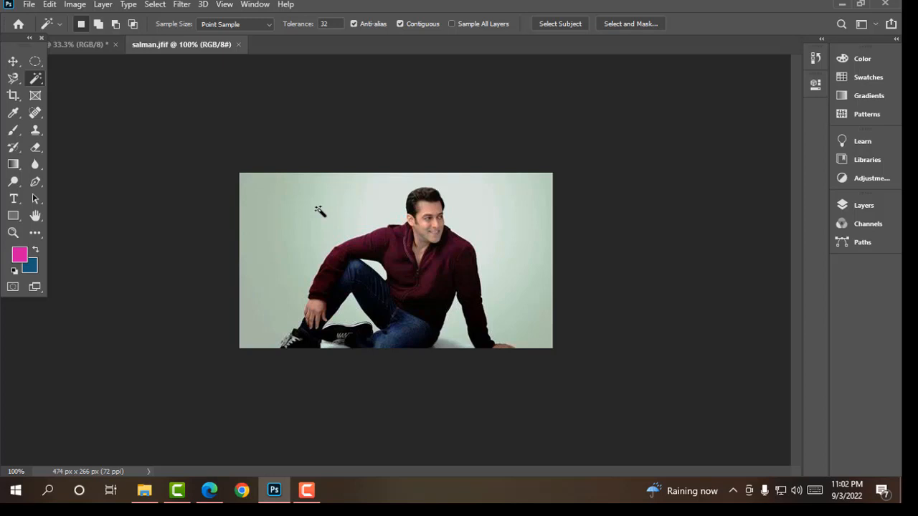
pyautogui.hotkey('ctrl', '+')
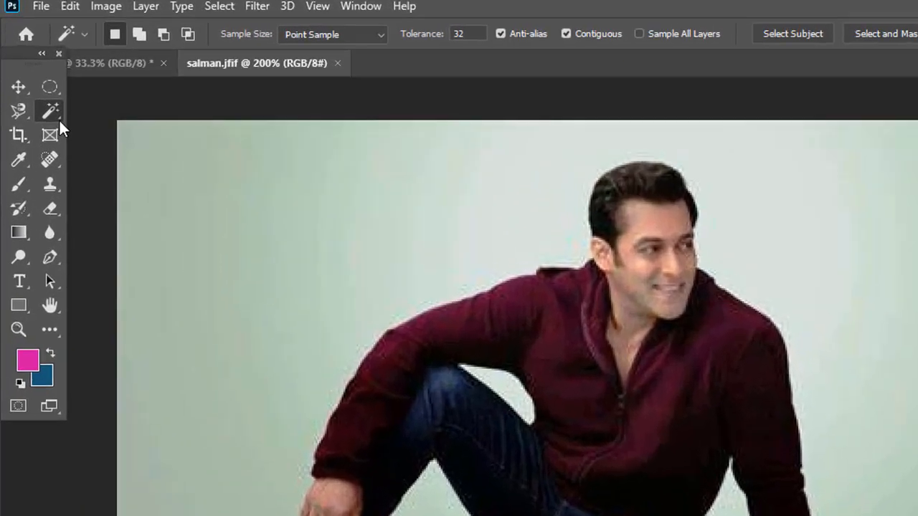
pyautogui.rightClick(40, 87)
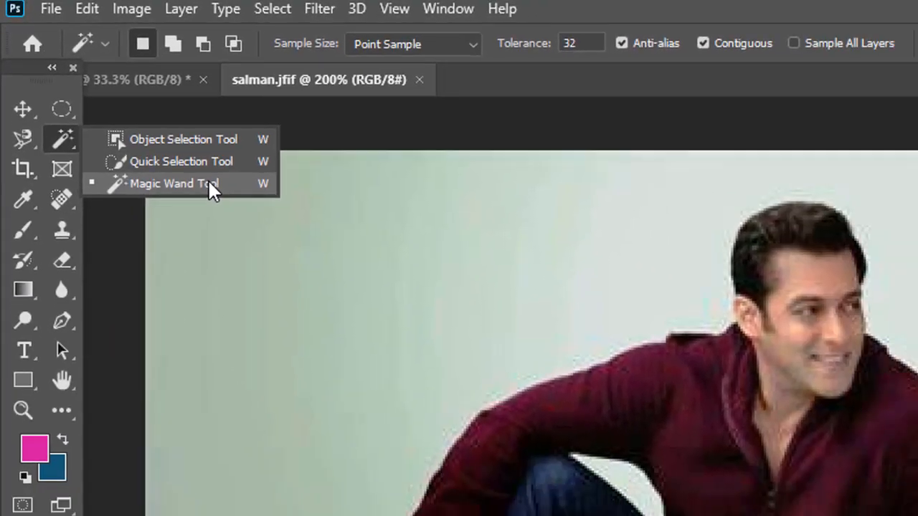
pyautogui.click(215, 219)
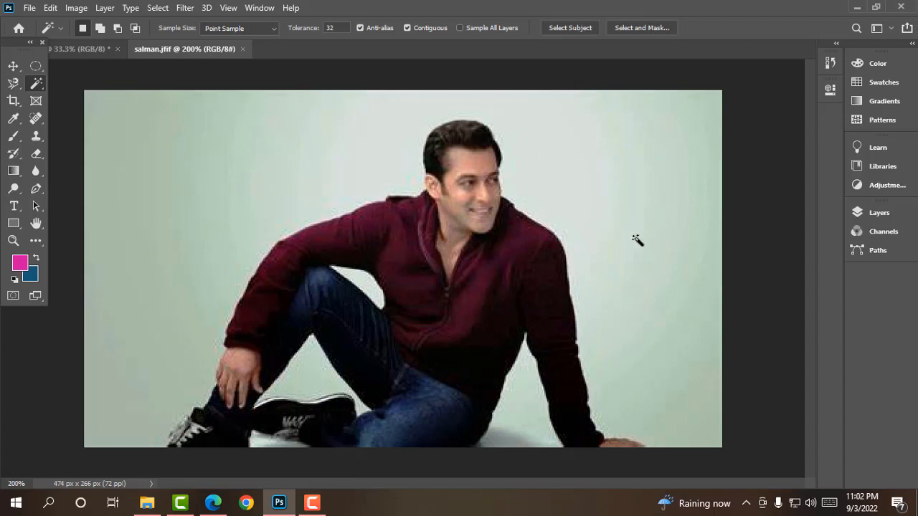
pyautogui.rightClick(37, 86)
pyautogui.click(98, 110)
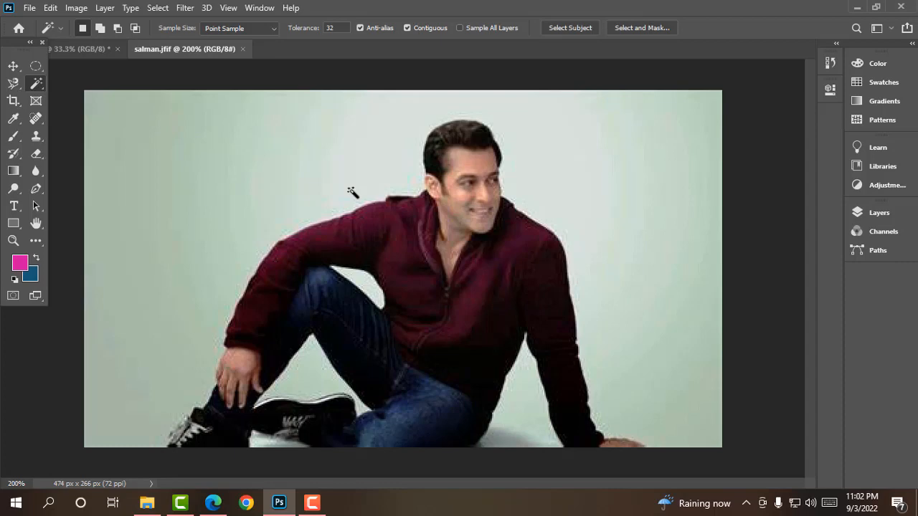
# Select the bright backdrop behind the man with the Magic Wand Tool and add the remaining outer backdrop on both sides
pyautogui.click(283, 161)
pyautogui.click(134, 152)
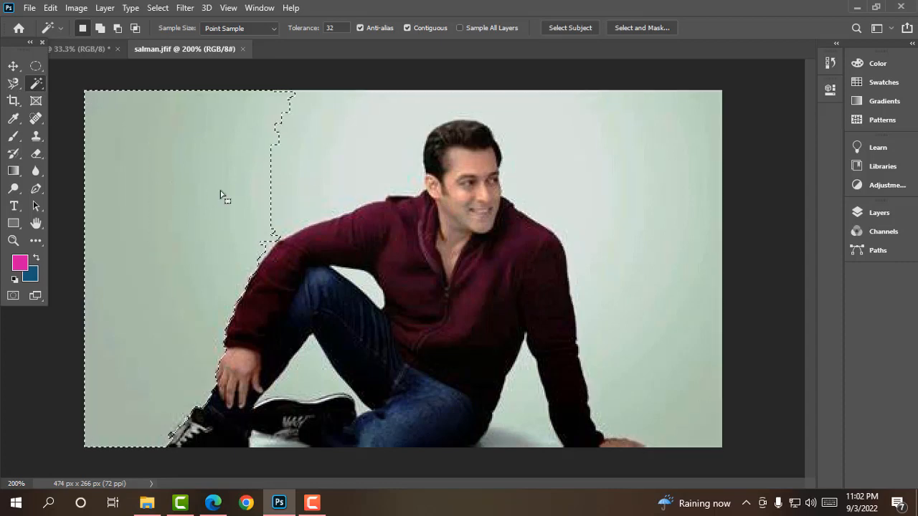
pyautogui.moveTo(220, 191); pyautogui.dragTo(307, 163)
pyautogui.click(348, 155)
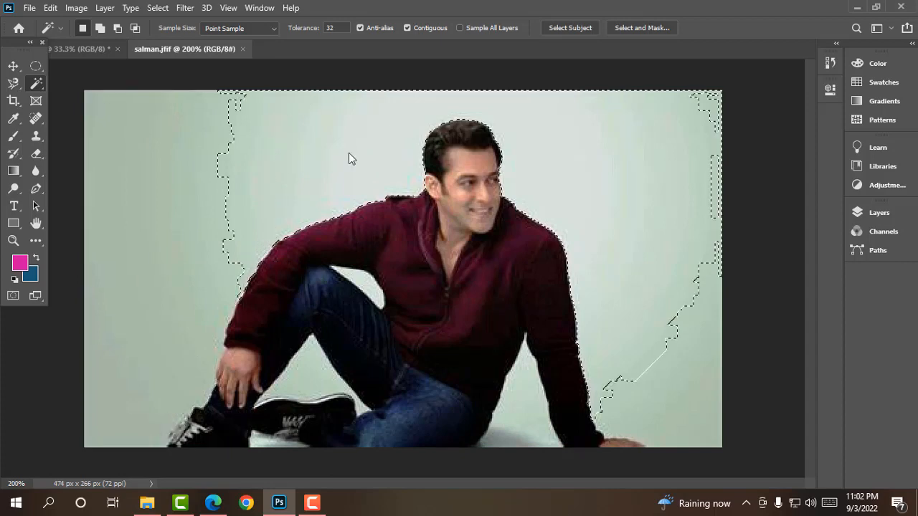
pyautogui.press('shift')
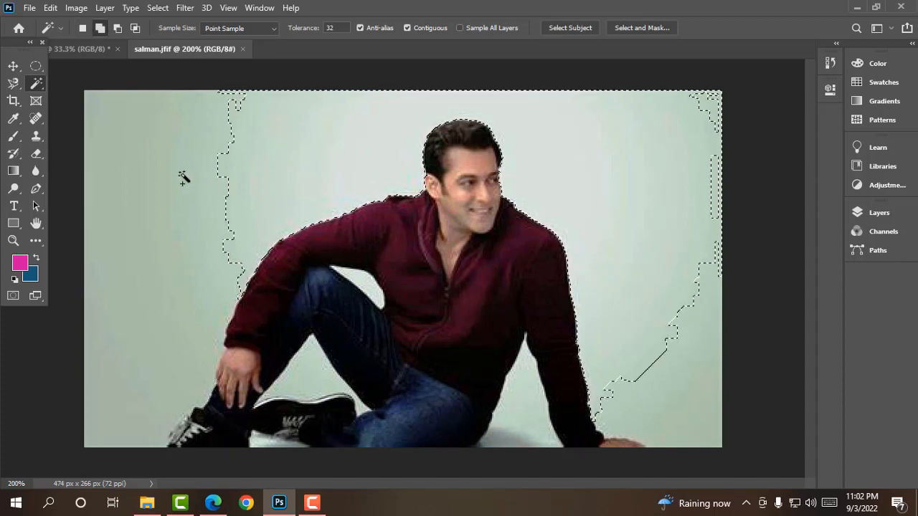
pyautogui.click(160, 188)
pyautogui.click(683, 379)
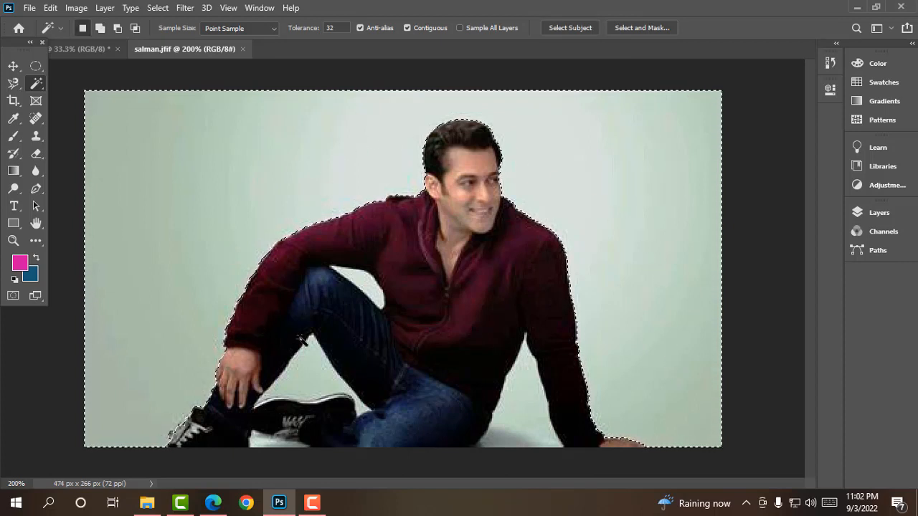
# Add the enclosed background between the legs, under the bent arm and beside the supporting arm to the selection, including the floor shadow
pyautogui.keyDown('shift'); pyautogui.click(309, 374); pyautogui.keyUp('shift')
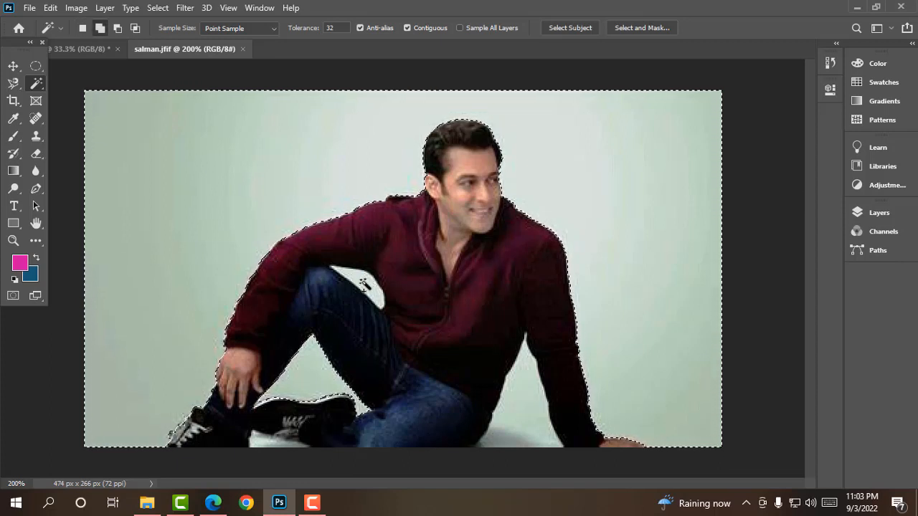
pyautogui.keyDown('shift'); pyautogui.click(365, 285); pyautogui.keyUp('shift')
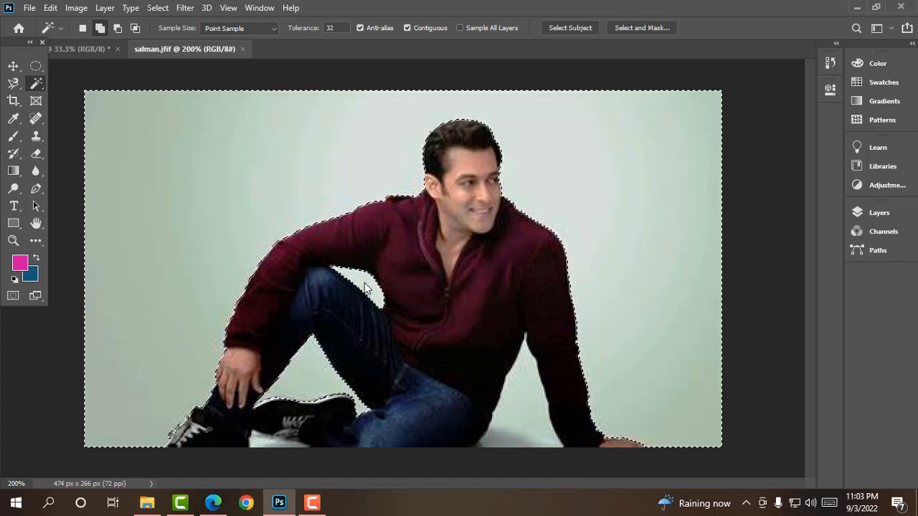
pyautogui.keyDown('shift'); pyautogui.click(523, 407); pyautogui.keyUp('shift')
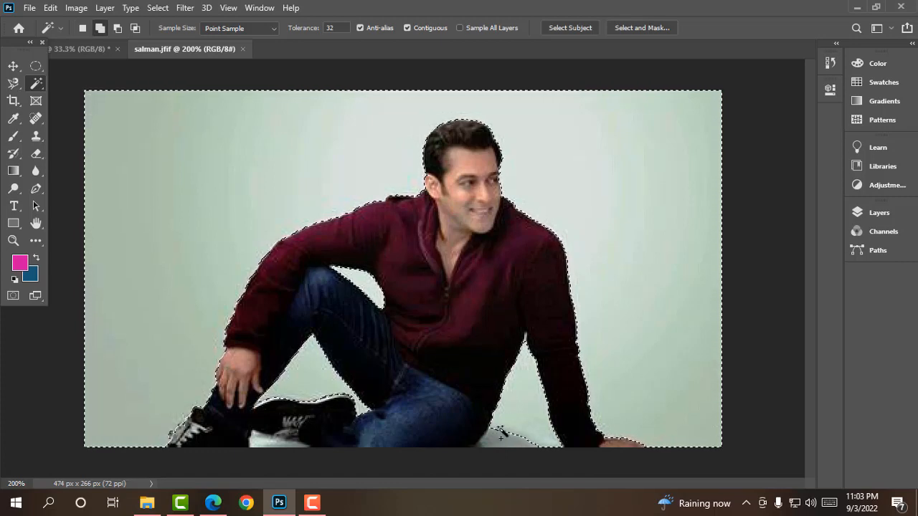
pyautogui.keyDown('shift'); pyautogui.click(502, 435); pyautogui.keyUp('shift')
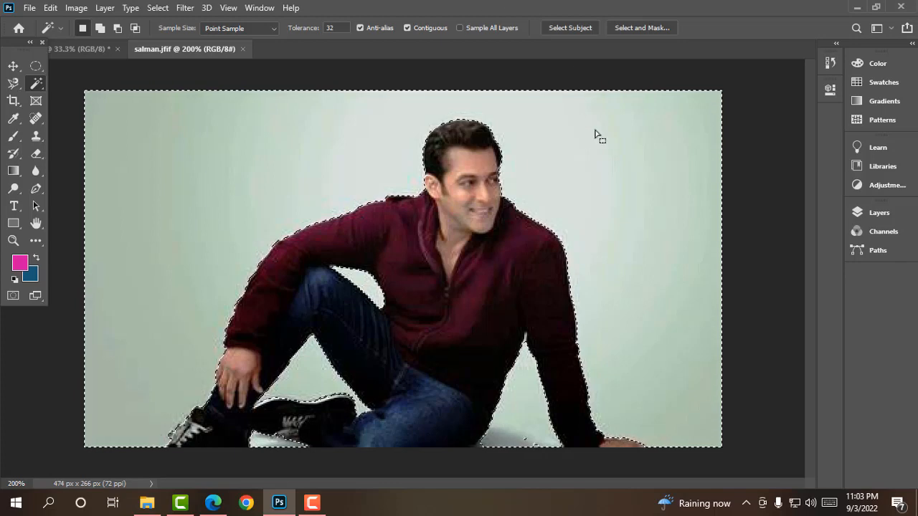
# Set the foreground color to darker magenta bf1695 and the background color to a brighter blue
pyautogui.click(20, 263)
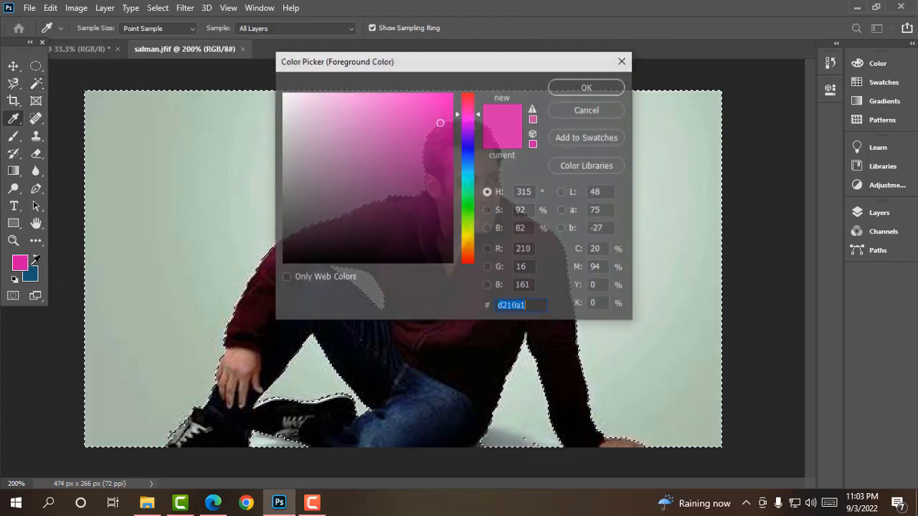
pyautogui.moveTo(430, 107); pyautogui.dragTo(433, 135)
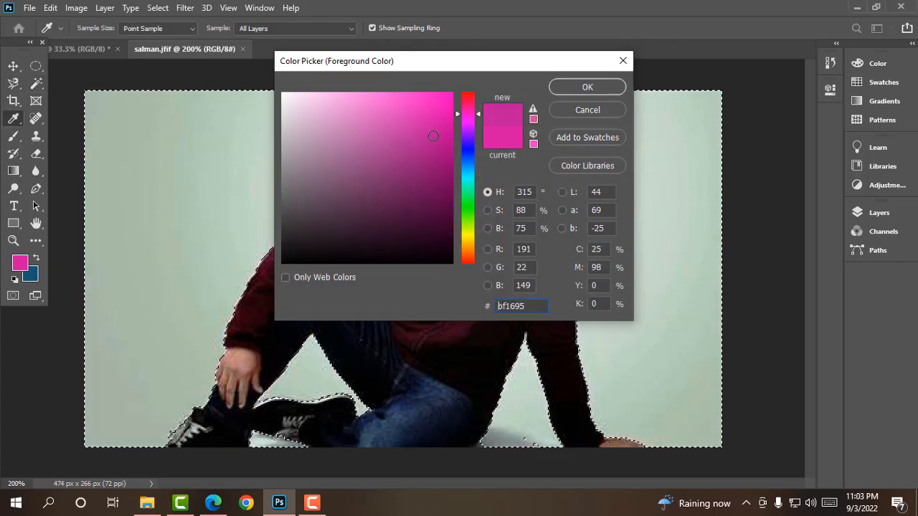
pyautogui.click(586, 87)
pyautogui.click(30, 274)
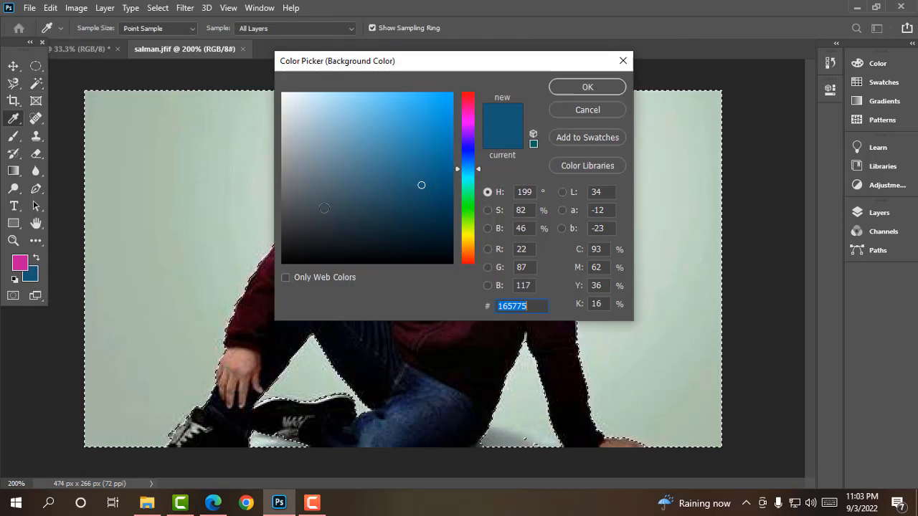
pyautogui.click(438, 123)
pyautogui.click(581, 88)
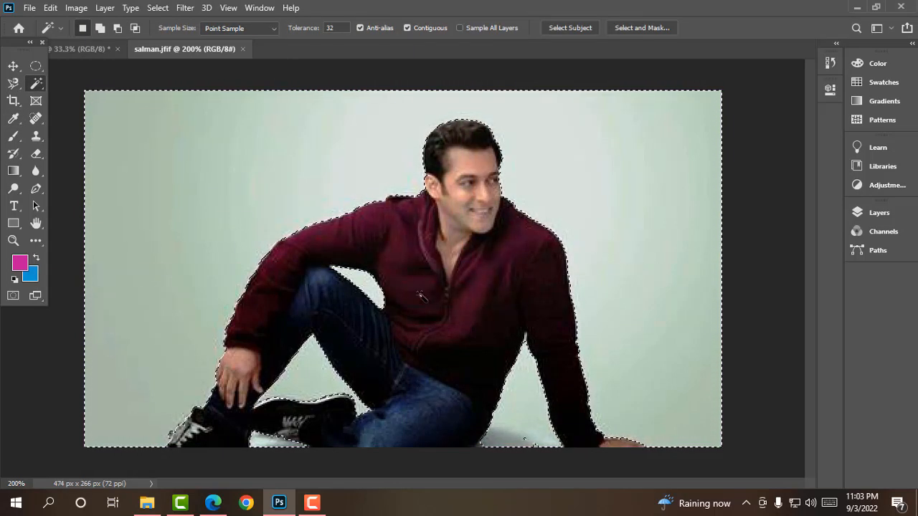
# Replace the backdrop selection with the man's hair using the Magic Wand Tool, adding further dark areas around his head
pyautogui.rightClick(40, 88)
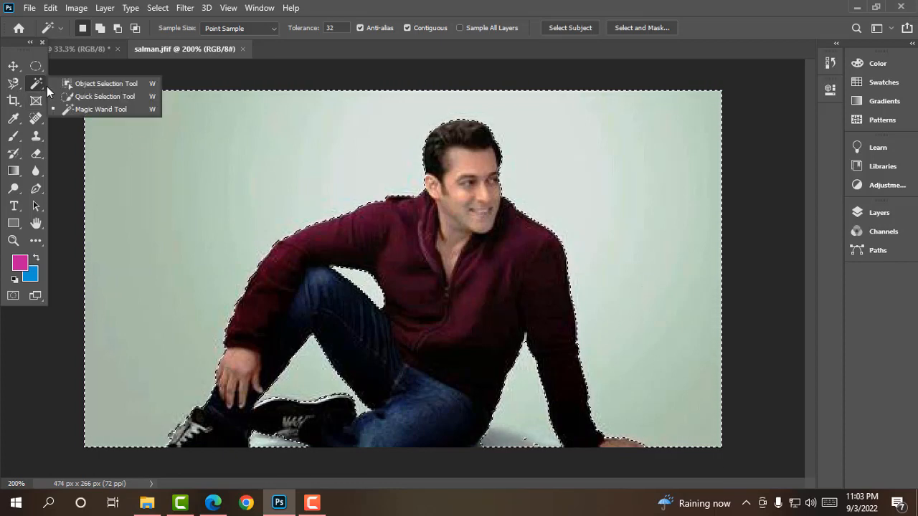
pyautogui.click(140, 112)
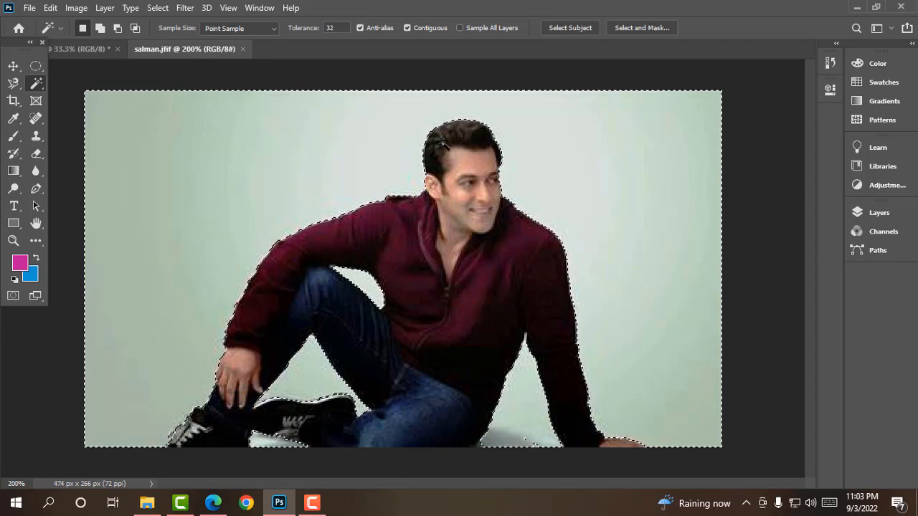
pyautogui.click(467, 137)
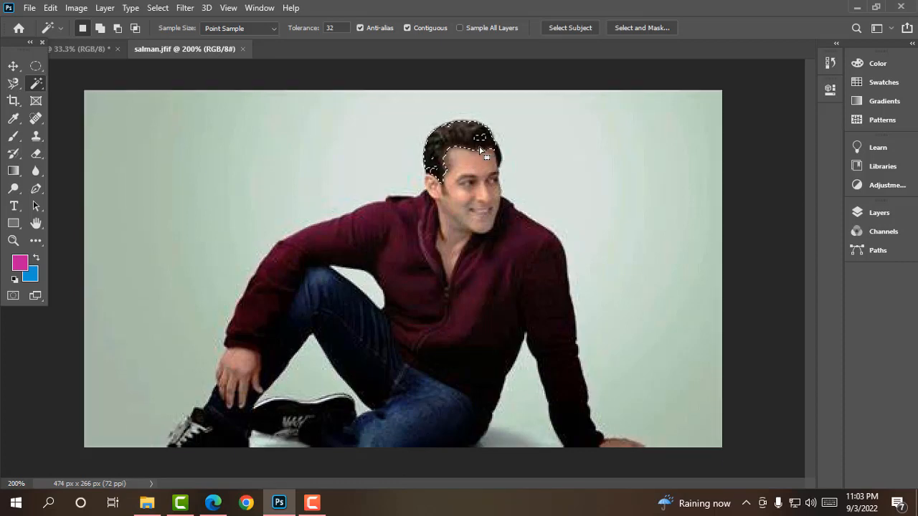
pyautogui.press('shift')
pyautogui.click(442, 193)
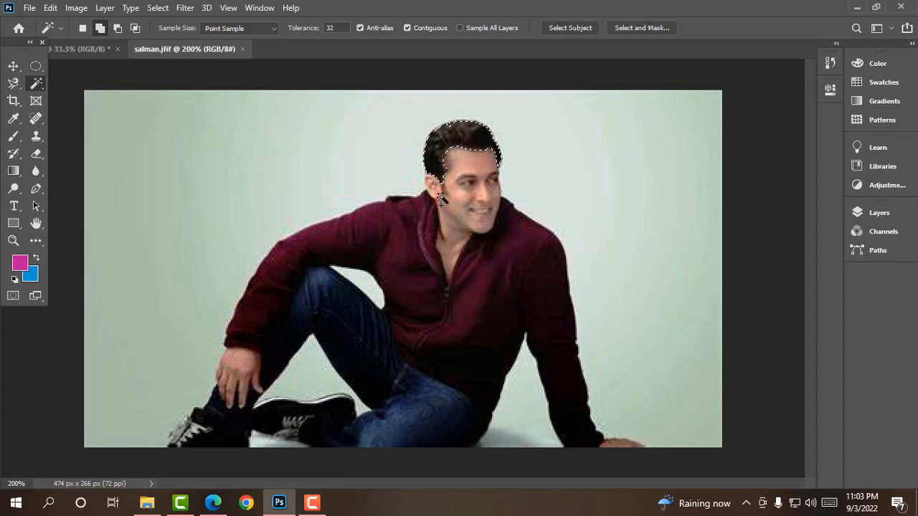